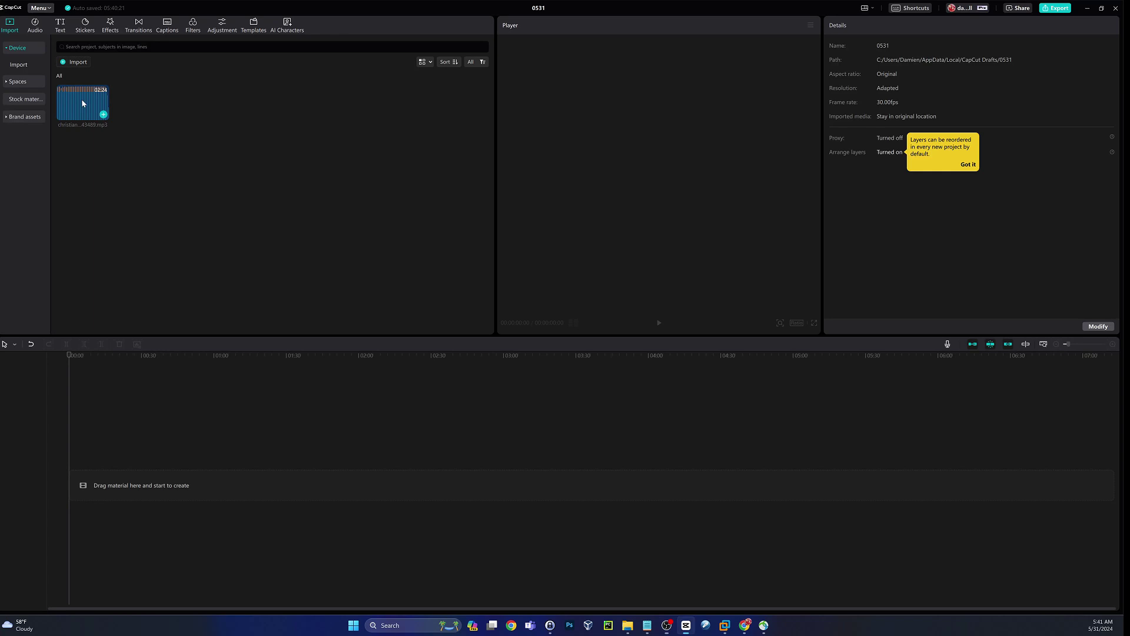
- Add the piano mp3 to the timeline and lower its volume from 0.0 dB to about -17.6 dB
left_click_drag(82, 99, 84, 496)
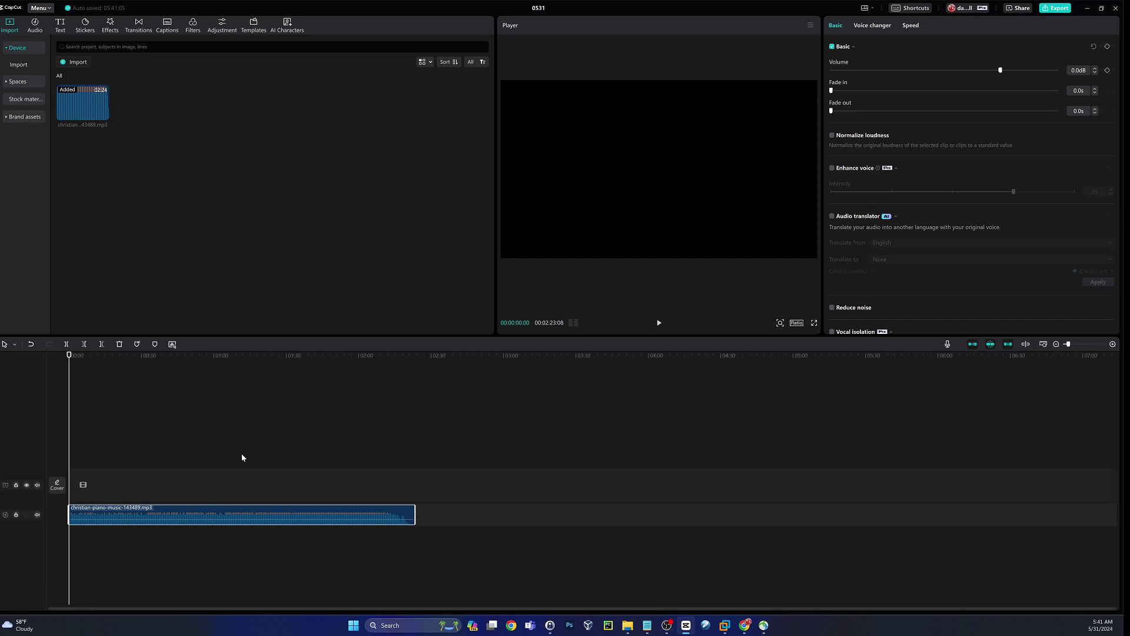
mouse_move(222, 522)
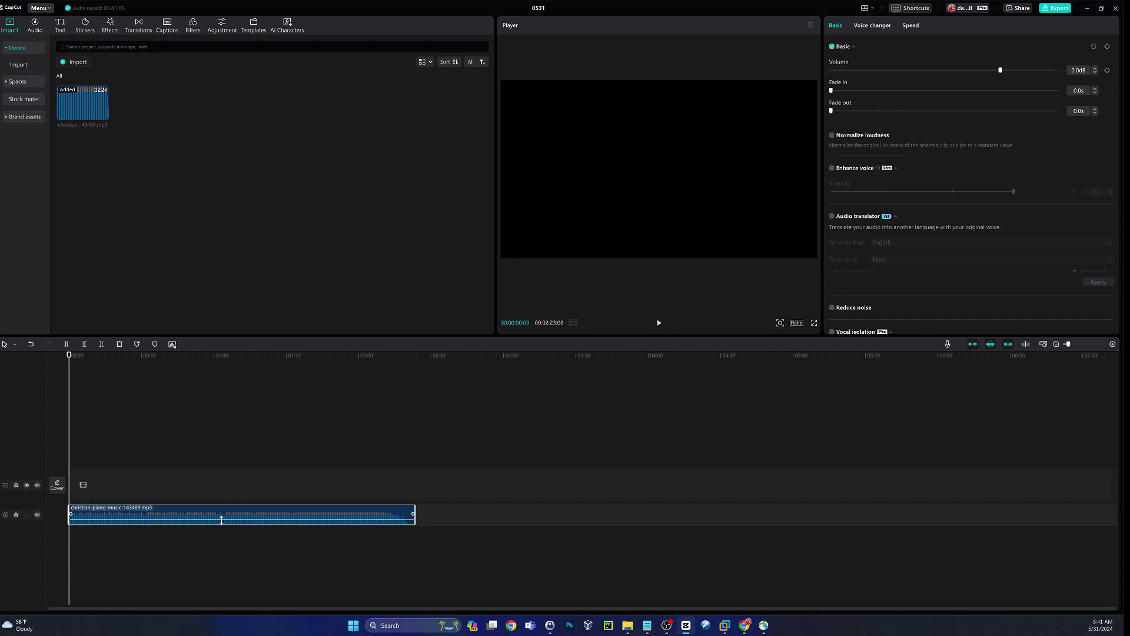
left_click_drag(222, 519, 220, 523)
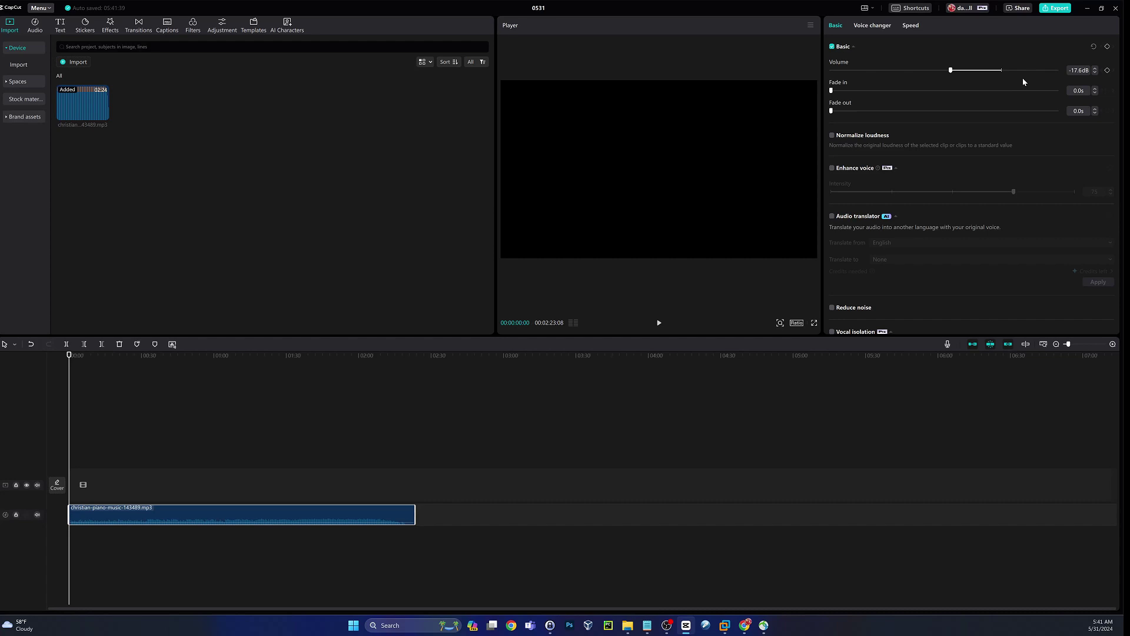
- Lower the clip to about -19.6 dB, play it back, then park the playhead near 1:10
left_click_drag(951, 72, 944, 71)
left_click(99, 451)
key("space")
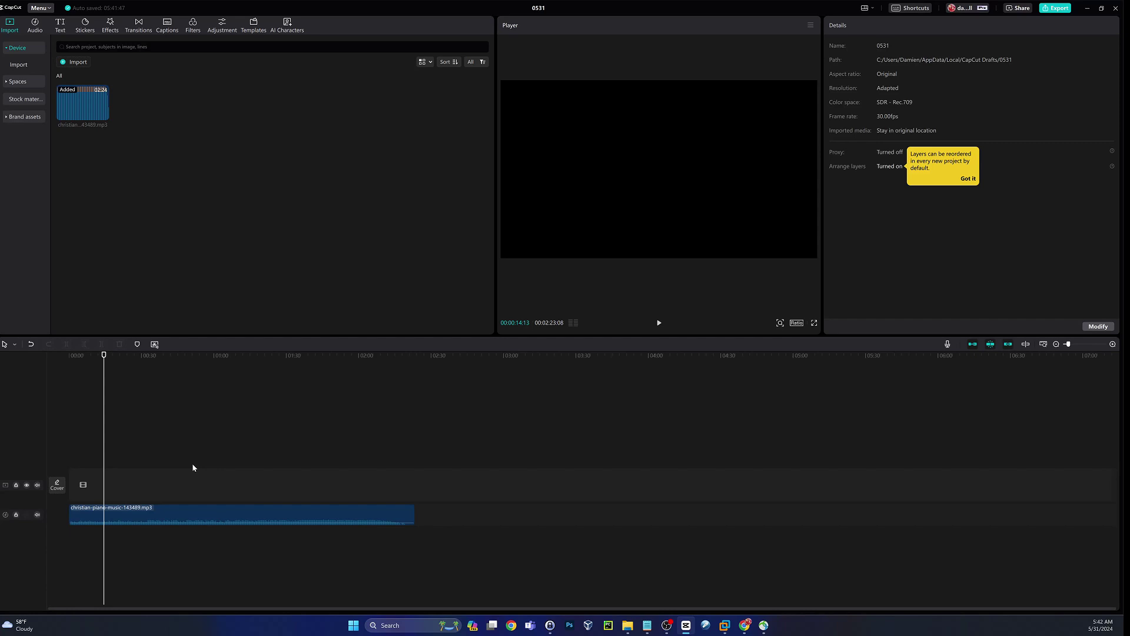
left_click(271, 450)
left_click(239, 451)
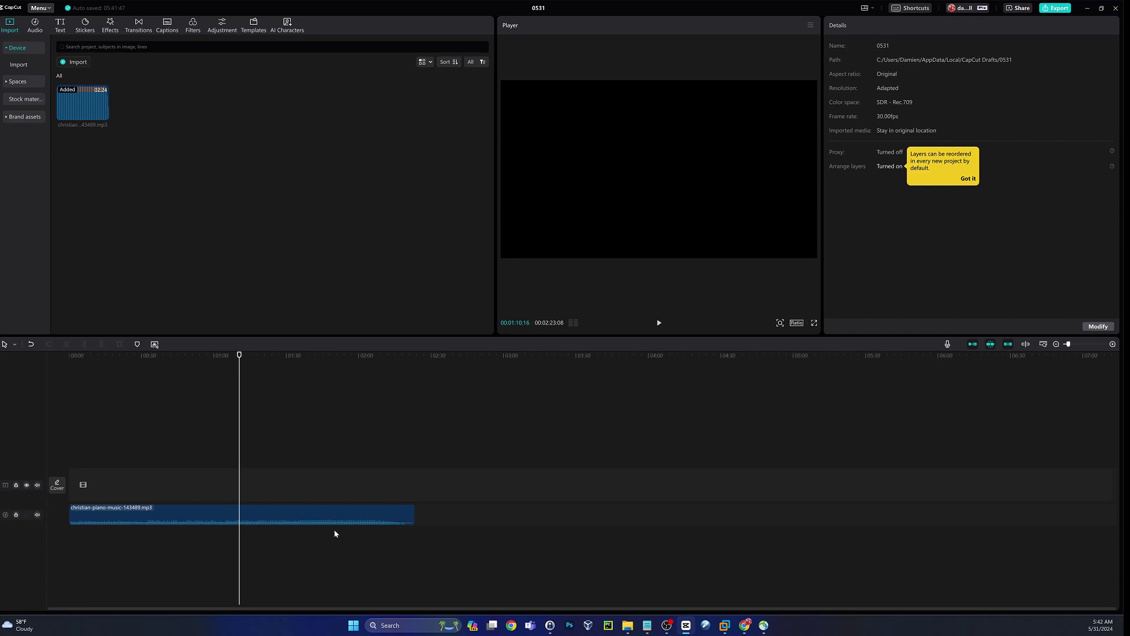
- Split the piano clip at 1:10, drop the second half onto a lower track, and set it to 0.0 dB
left_click(232, 521)
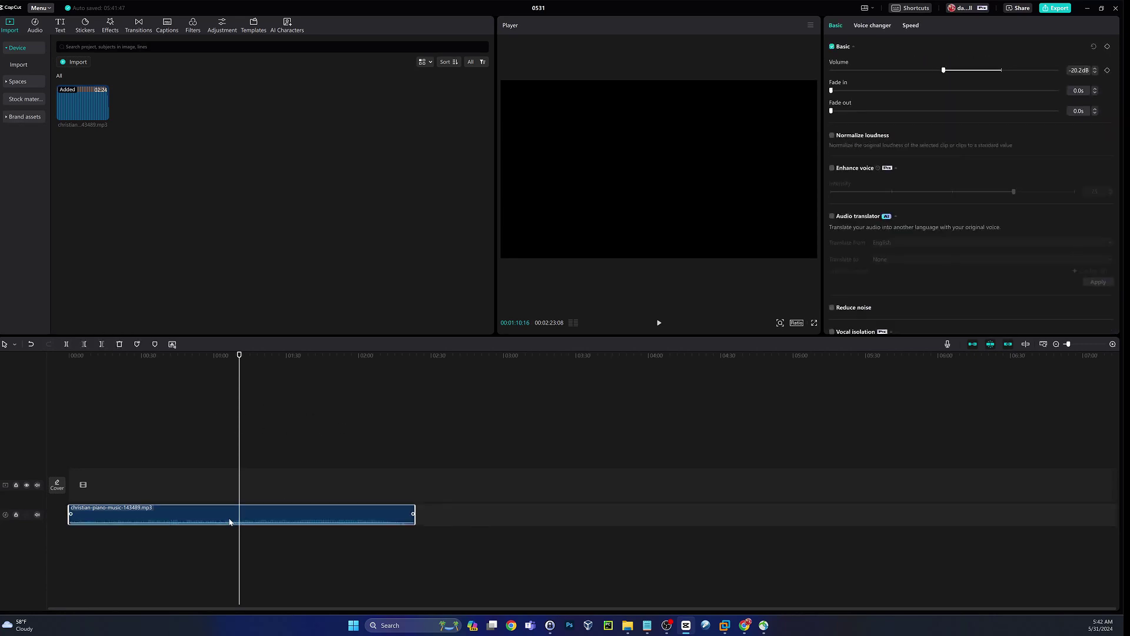
left_click(66, 344)
left_click(300, 519)
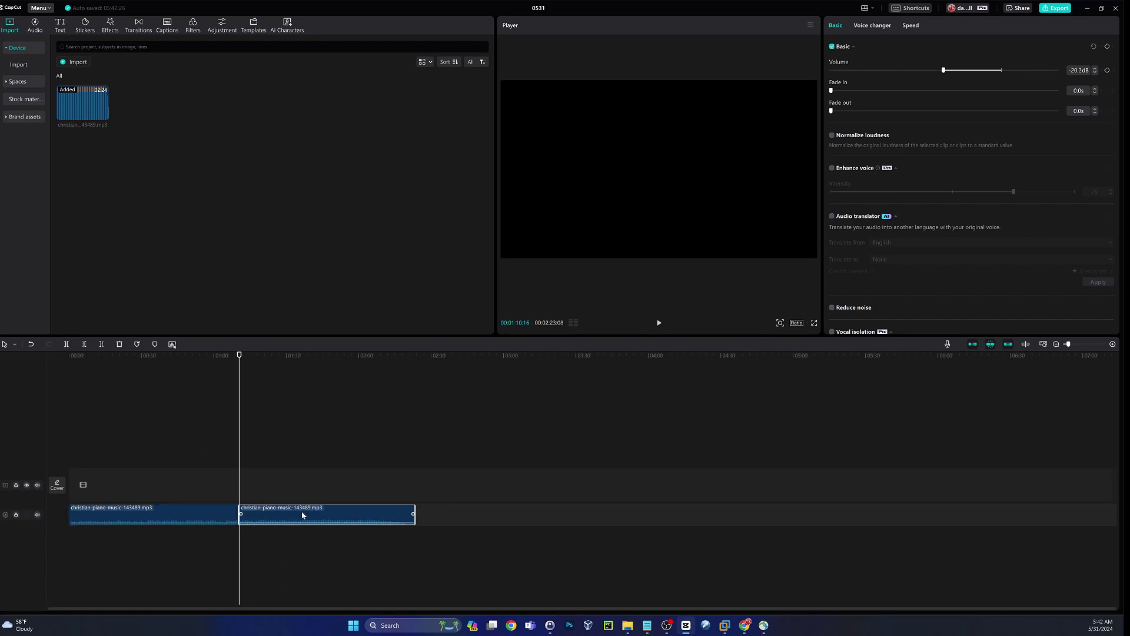
left_click_drag(302, 515, 289, 542)
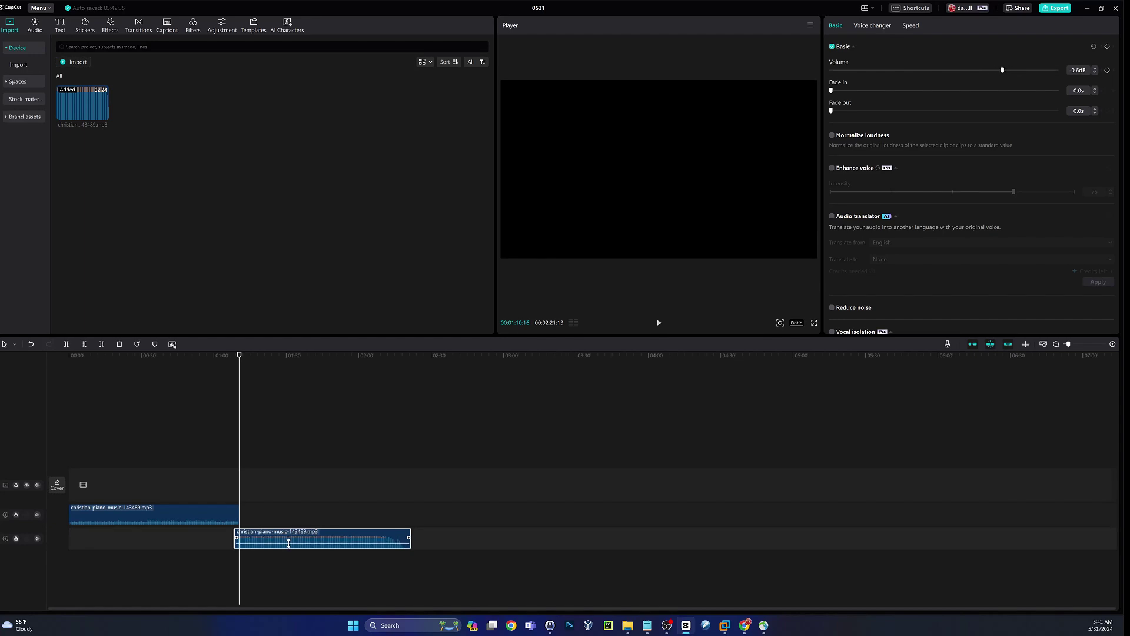
left_click(1096, 71)
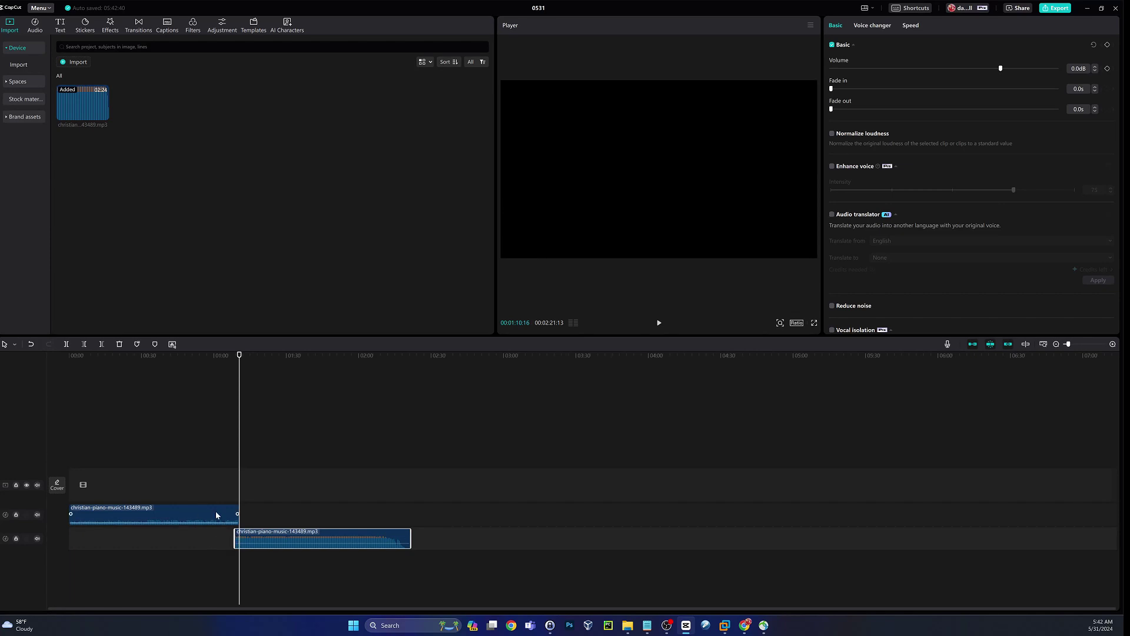
- Give the lower clip a 7.8 s fade-in and 7.3 s fade-out, then preview from about 1:07
left_click(183, 557)
left_click_drag(238, 537, 260, 539)
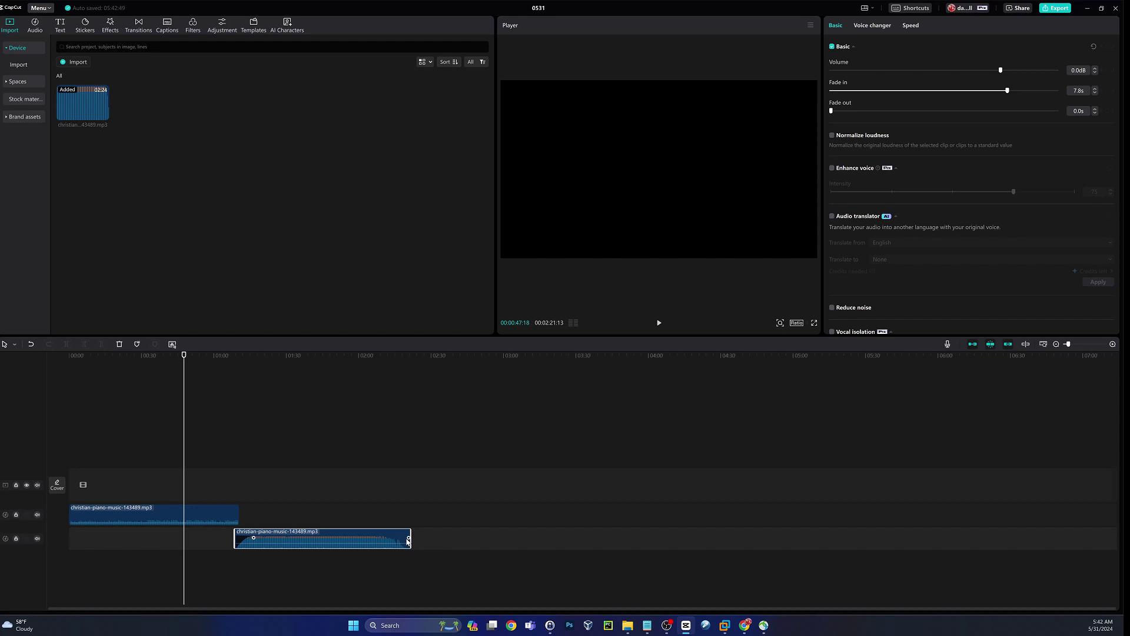
left_click_drag(409, 537, 390, 539)
left_click(226, 500)
left_click(232, 499)
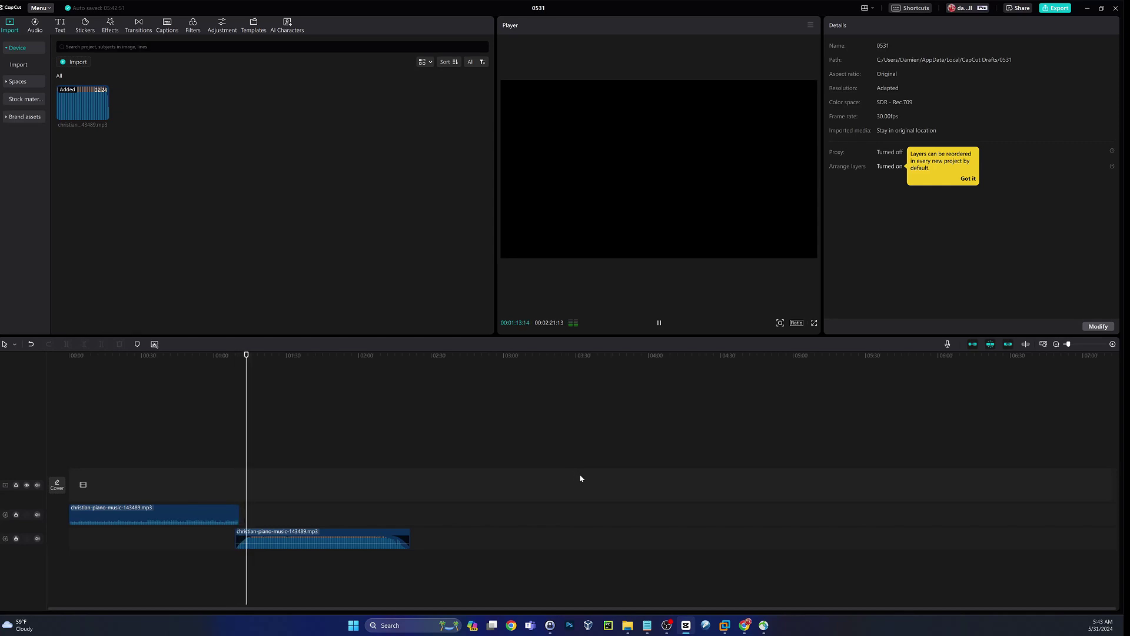
- Play the ending from about 2:10 to hear the fade-out, then marquee-select both piano clips
key("space")
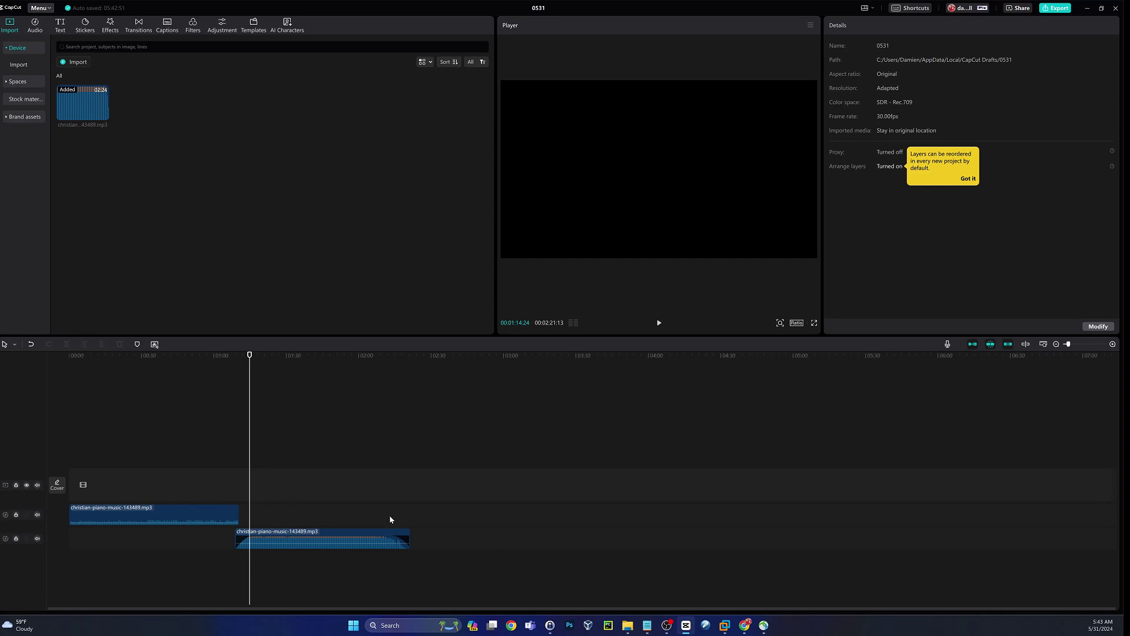
mouse_move(257, 542)
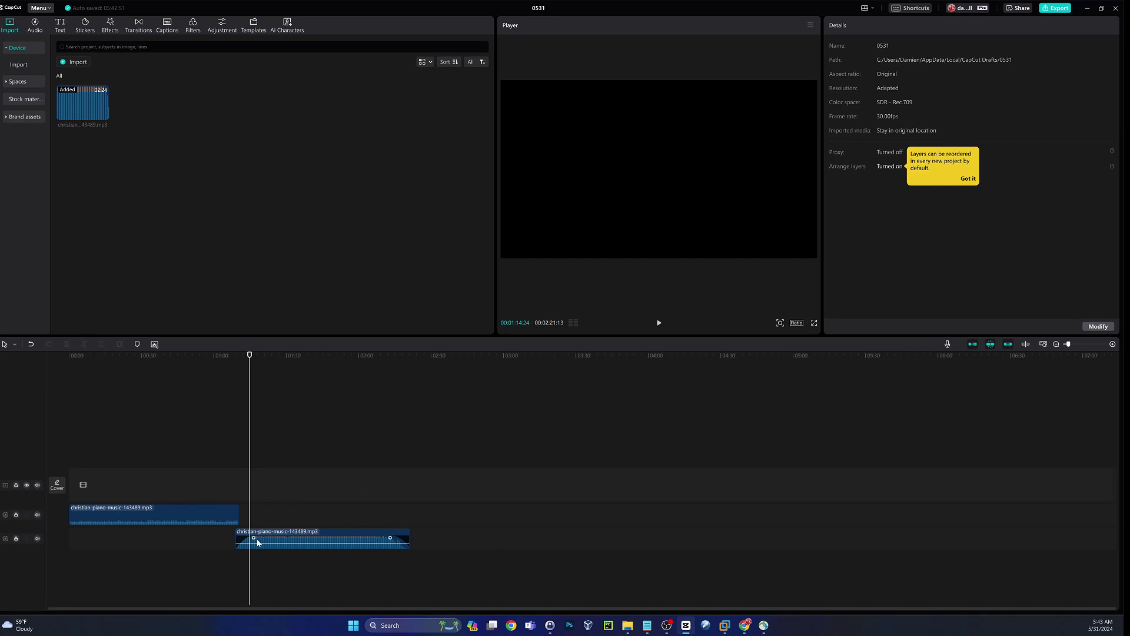
left_click(388, 523)
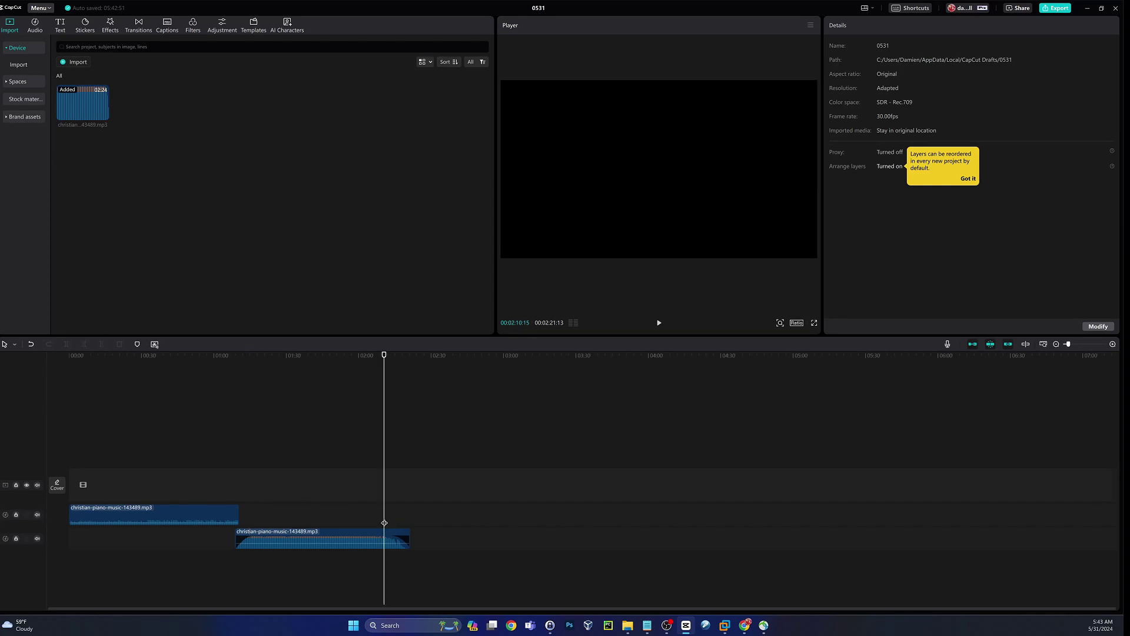
key("space")
mouse_move(157, 523)
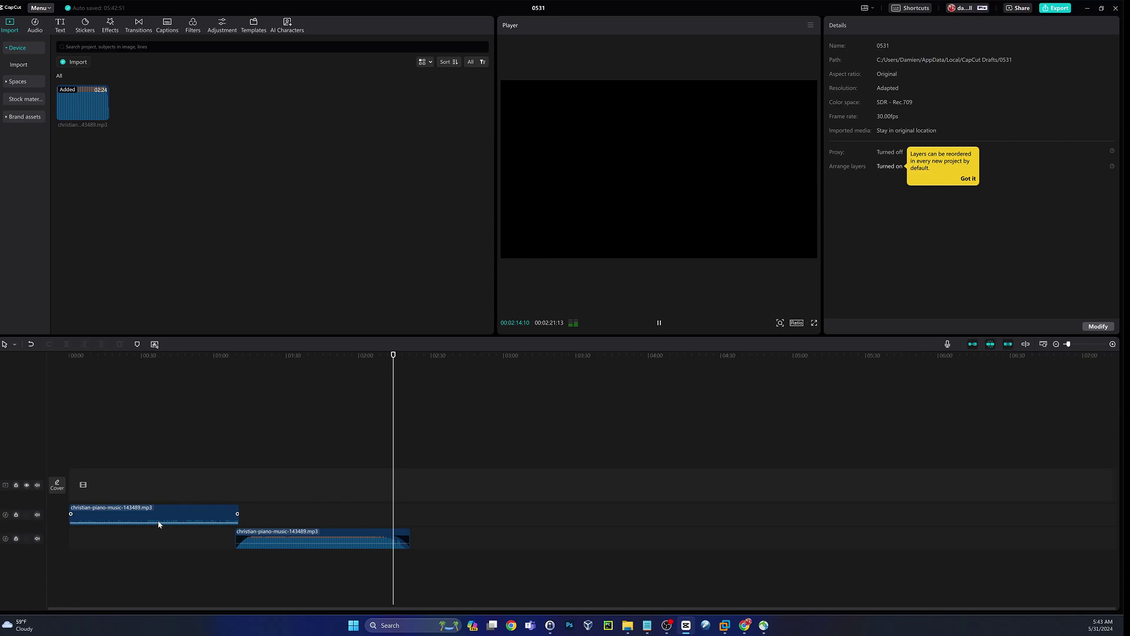
key("space")
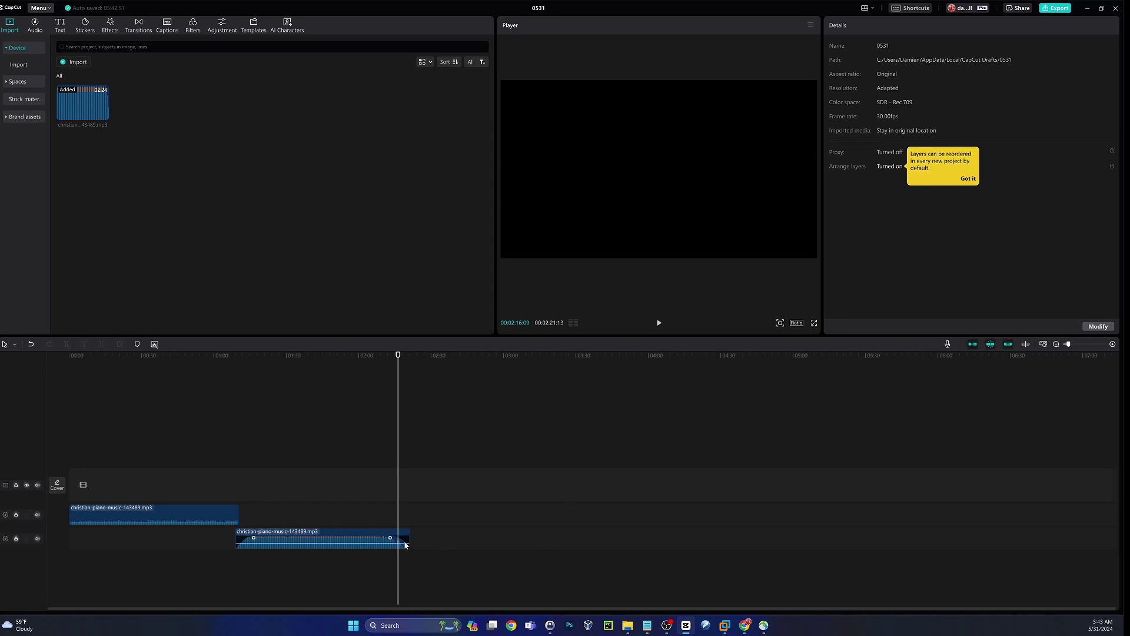
left_click_drag(461, 584, 140, 485)
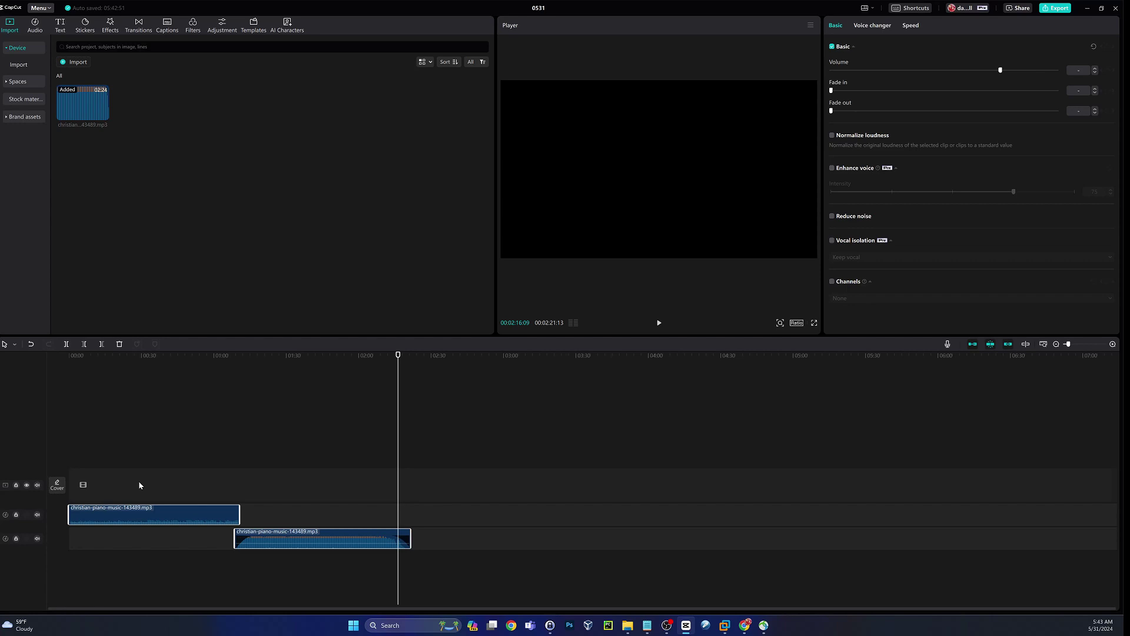
- Delete both clips, add a fresh copy of the piano mp3, and trim its end to about 0:55
key("Delete")
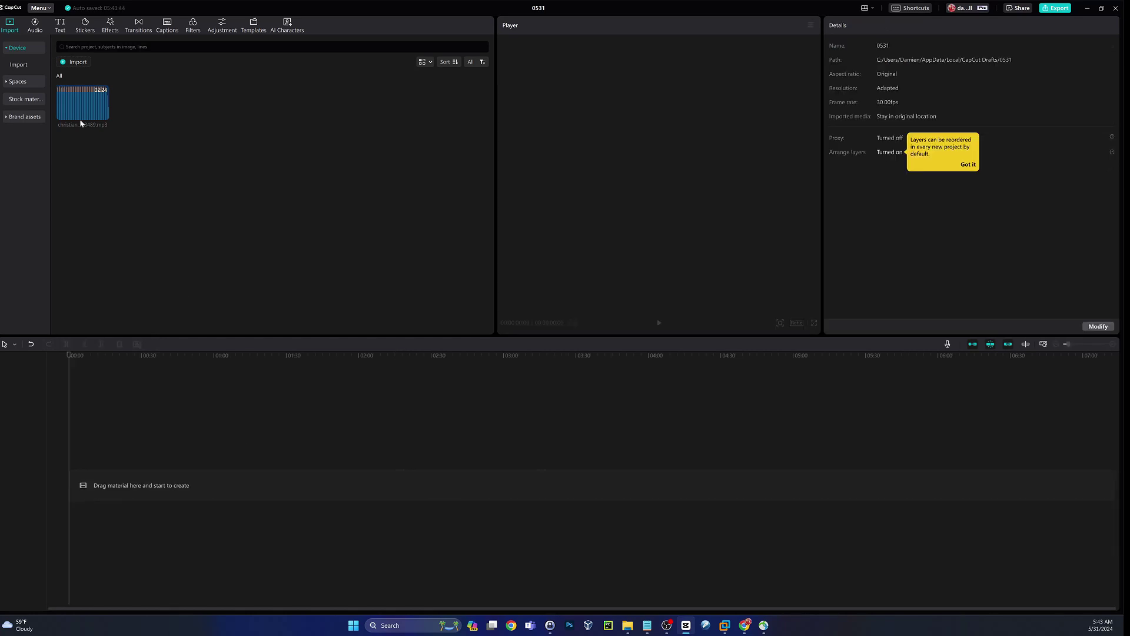
left_click_drag(81, 122, 84, 514)
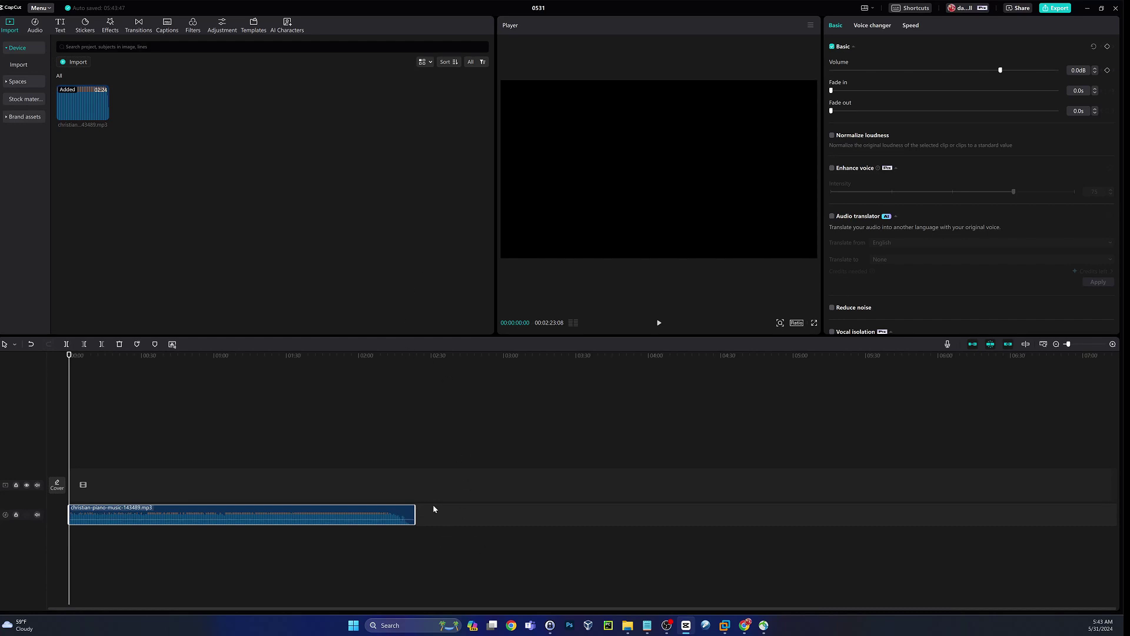
left_click_drag(415, 511, 203, 498)
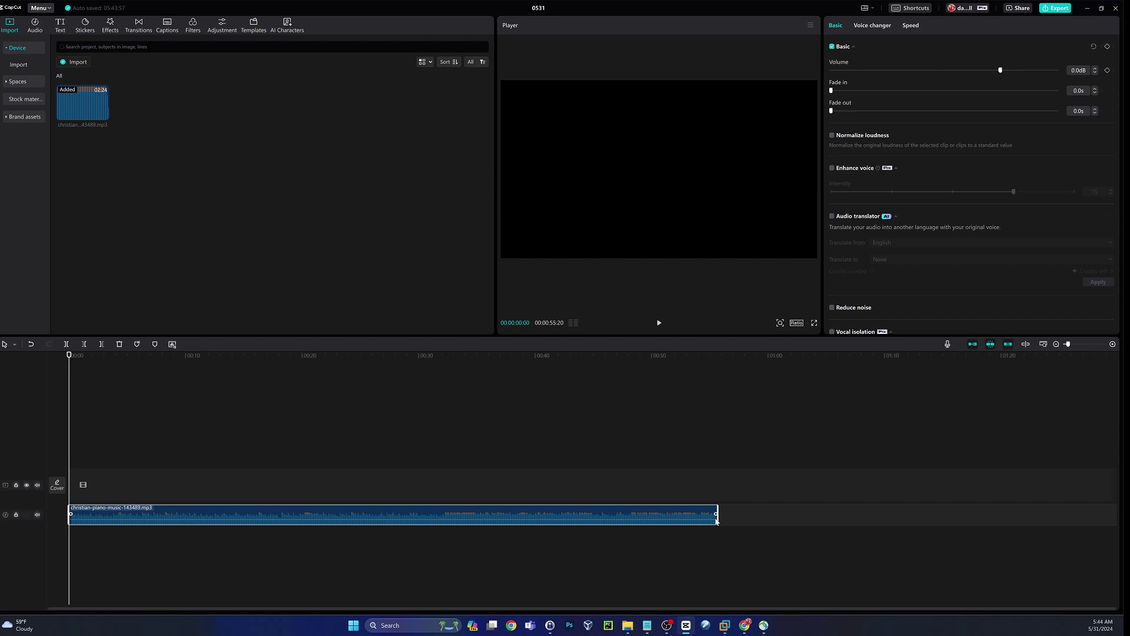
- Extend the clip to about 0:57 and lower its overall volume to about -20 dB
mouse_move(718, 515)
left_mouse_down()
mouse_move(755, 515)
mouse_move(715, 514)
mouse_move(740, 515)
left_mouse_up()
left_click(422, 364)
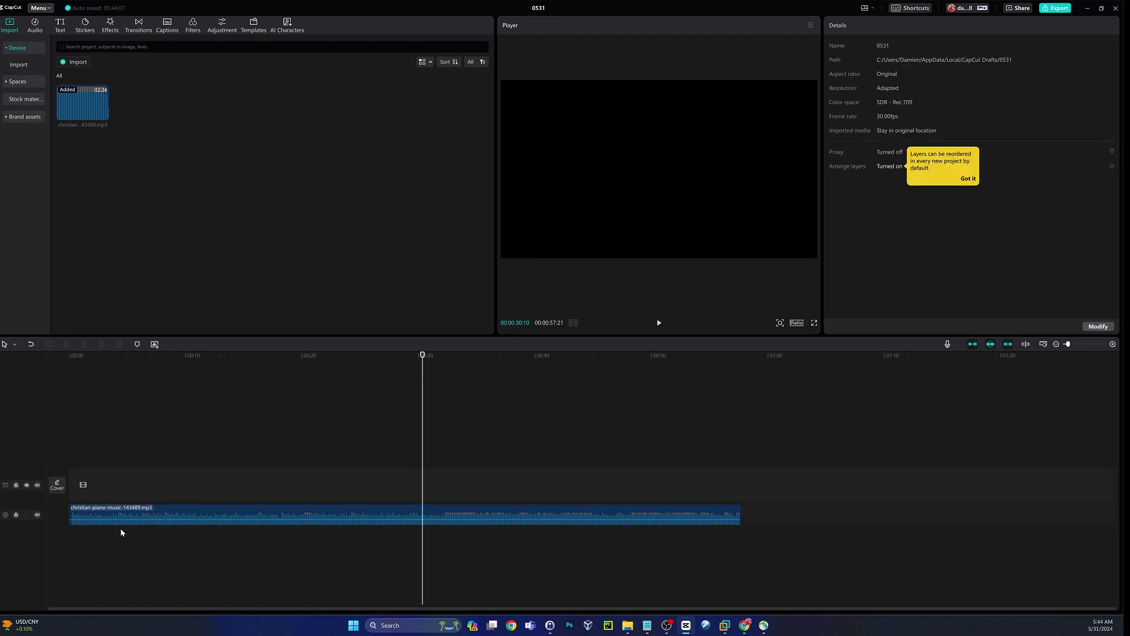
left_click_drag(167, 513, 169, 523)
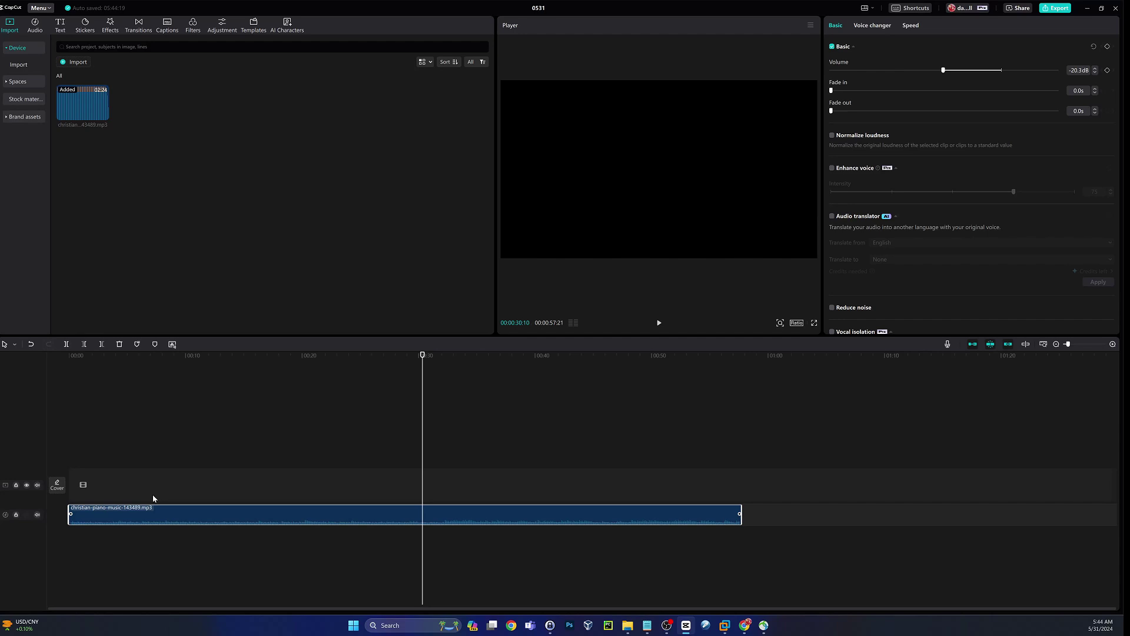
- Preview the clip from 0:15, then park the playhead at the 30-second mark
left_click(242, 490)
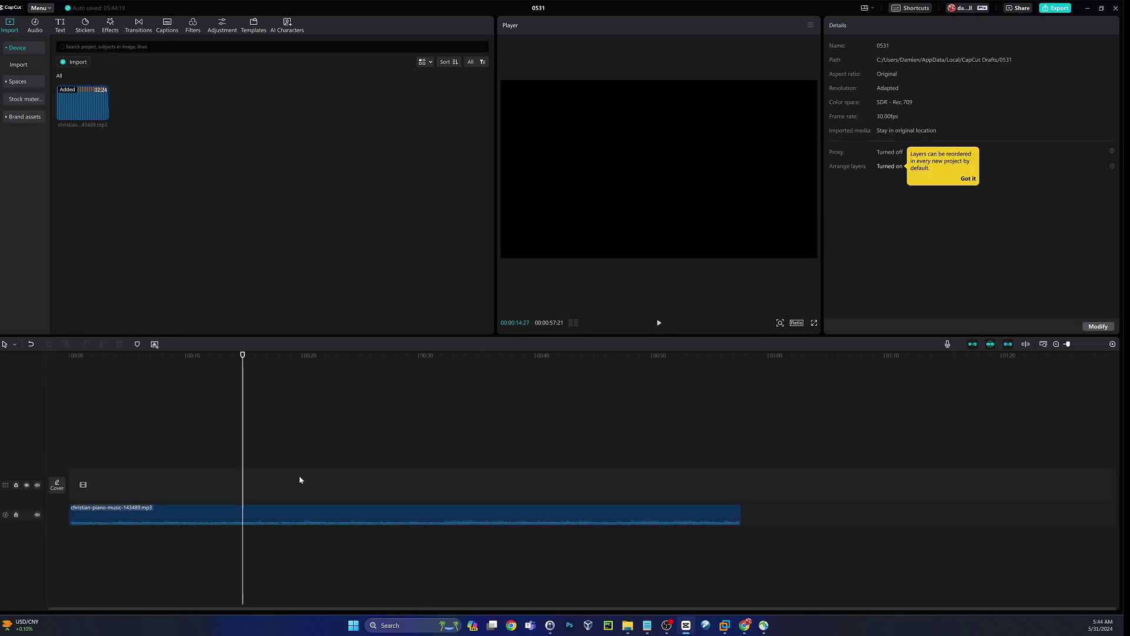
key("space")
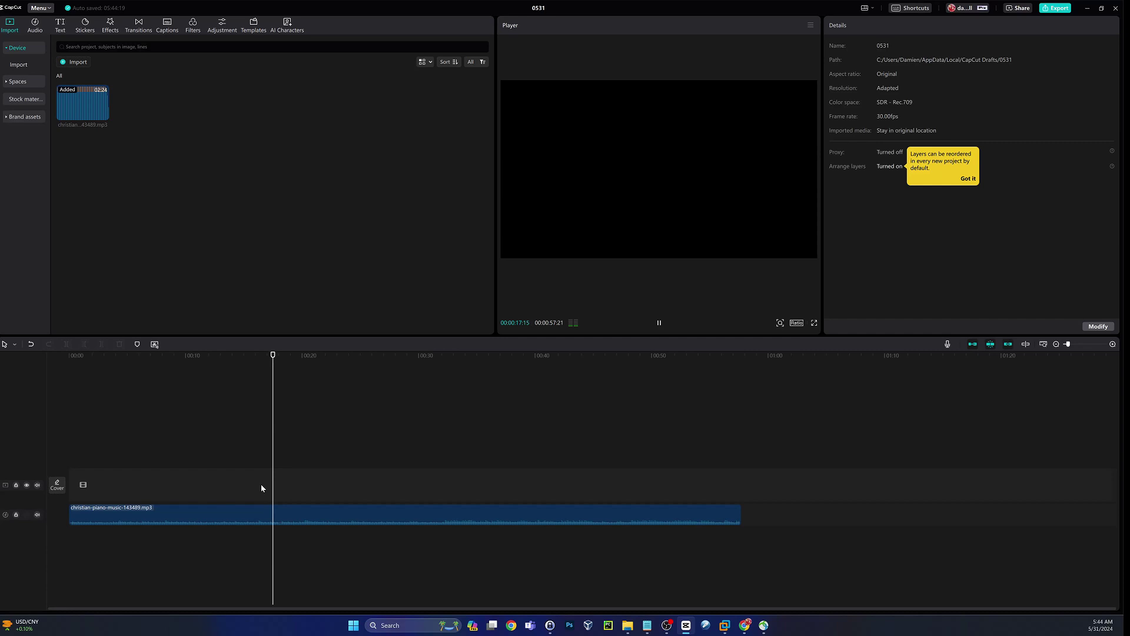
key("space")
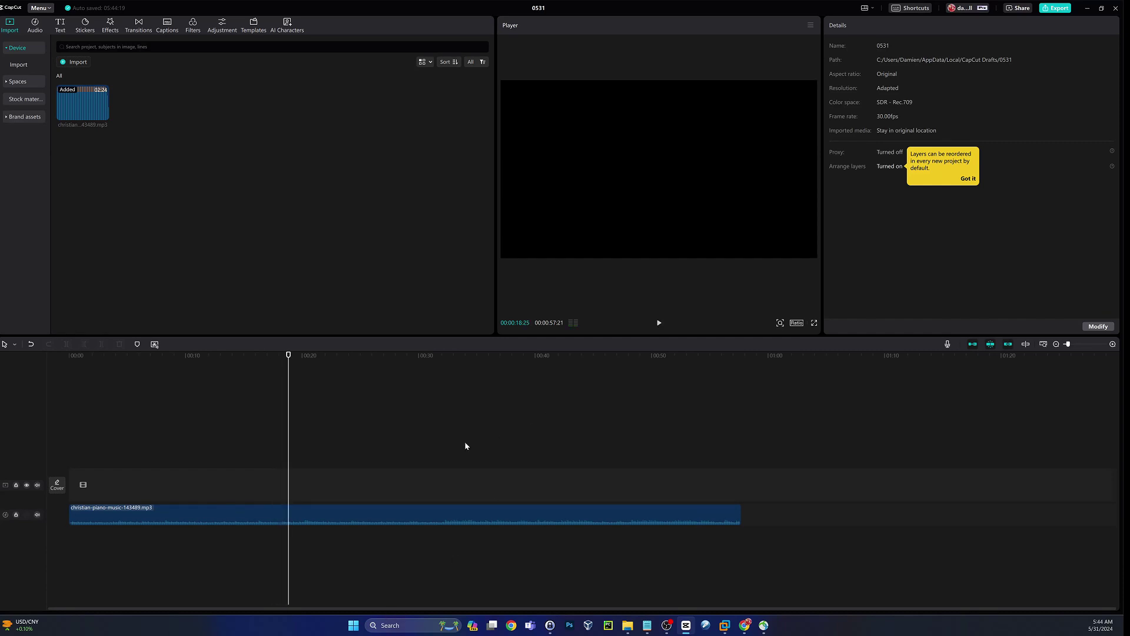
left_click(424, 500)
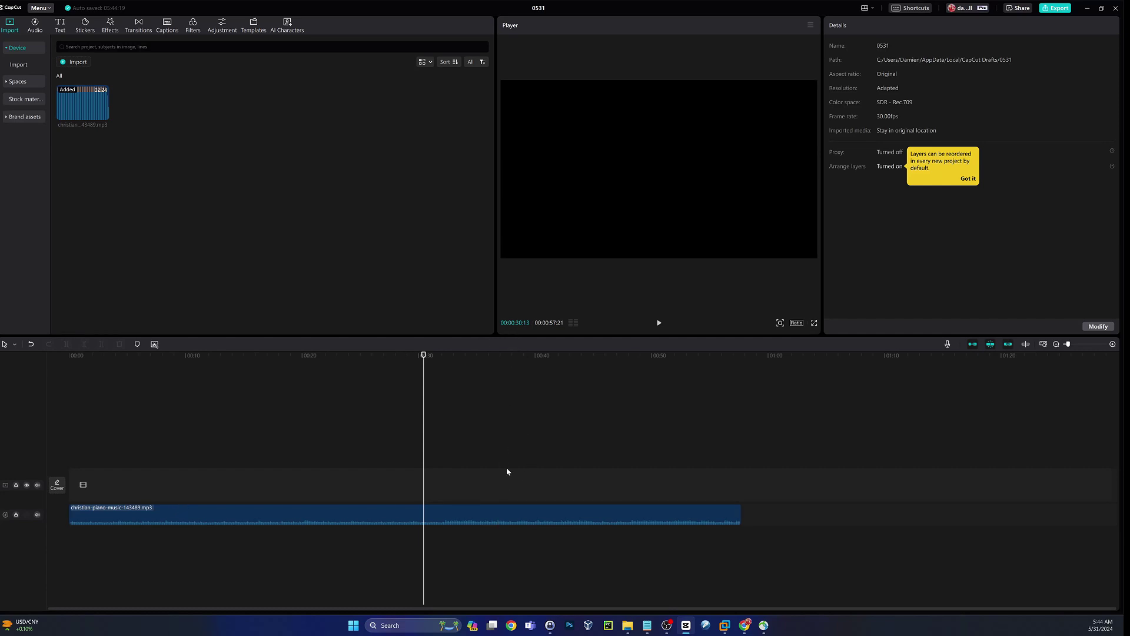
- Add -20.3 dB volume keyframes to the piano clip at about 0:30 and 0:33
left_click(440, 516)
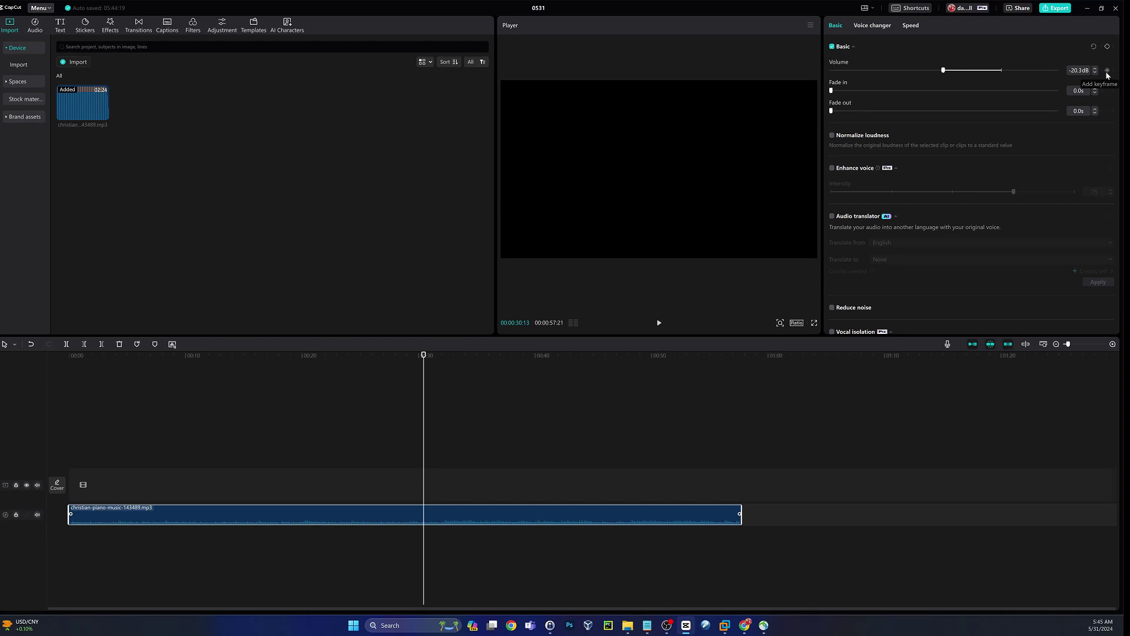
left_click(1108, 71)
left_click(523, 494)
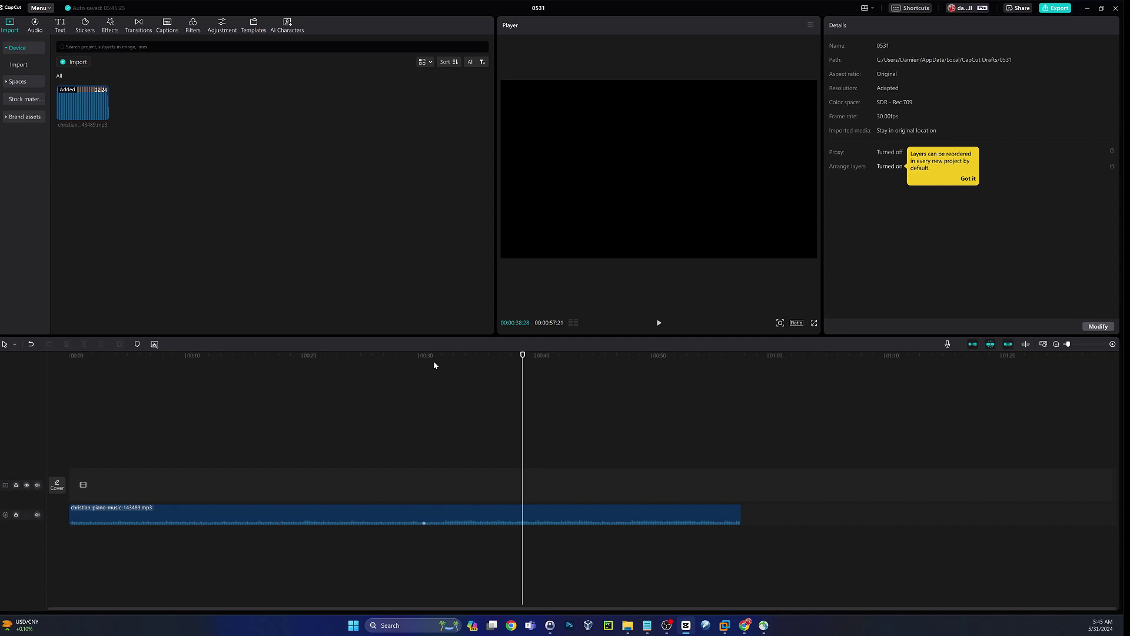
left_click(456, 496)
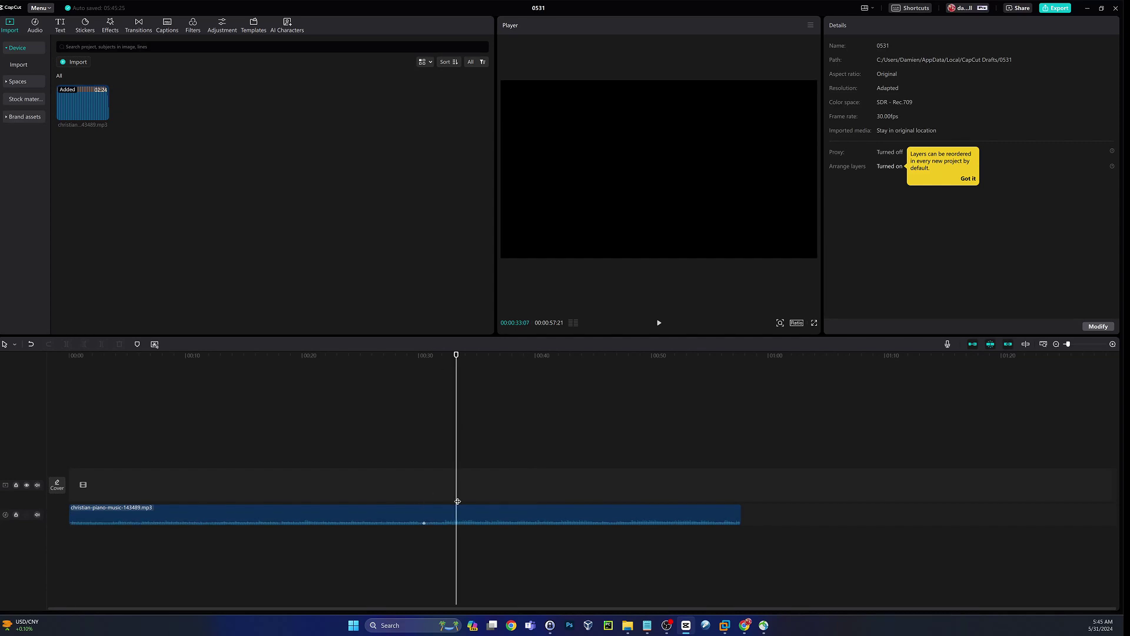
left_click(480, 520)
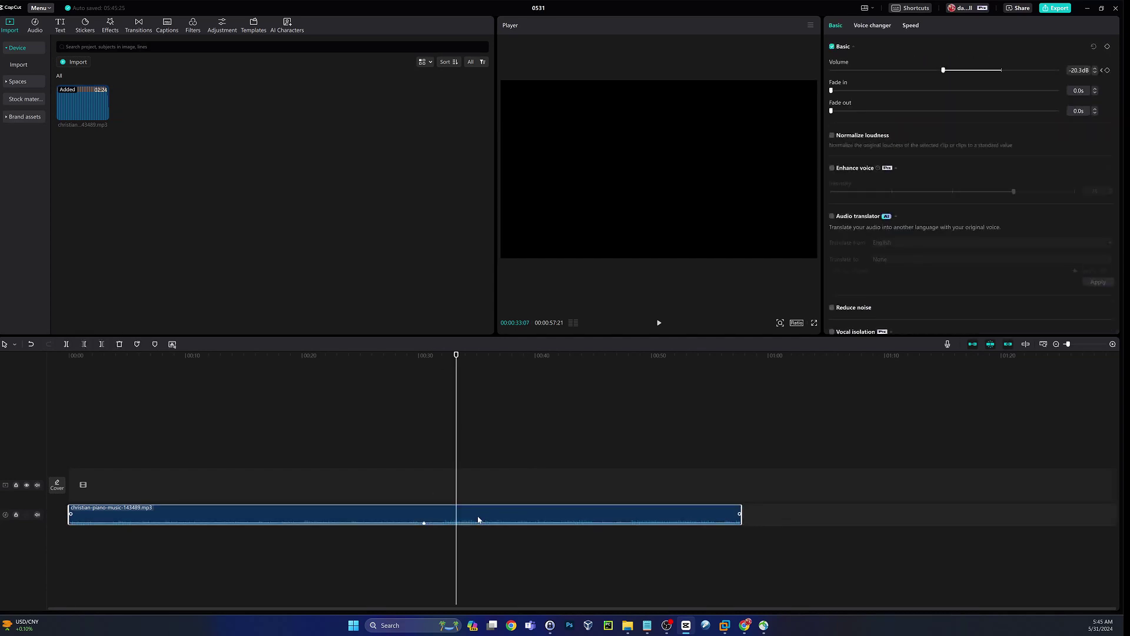
left_click(1107, 71)
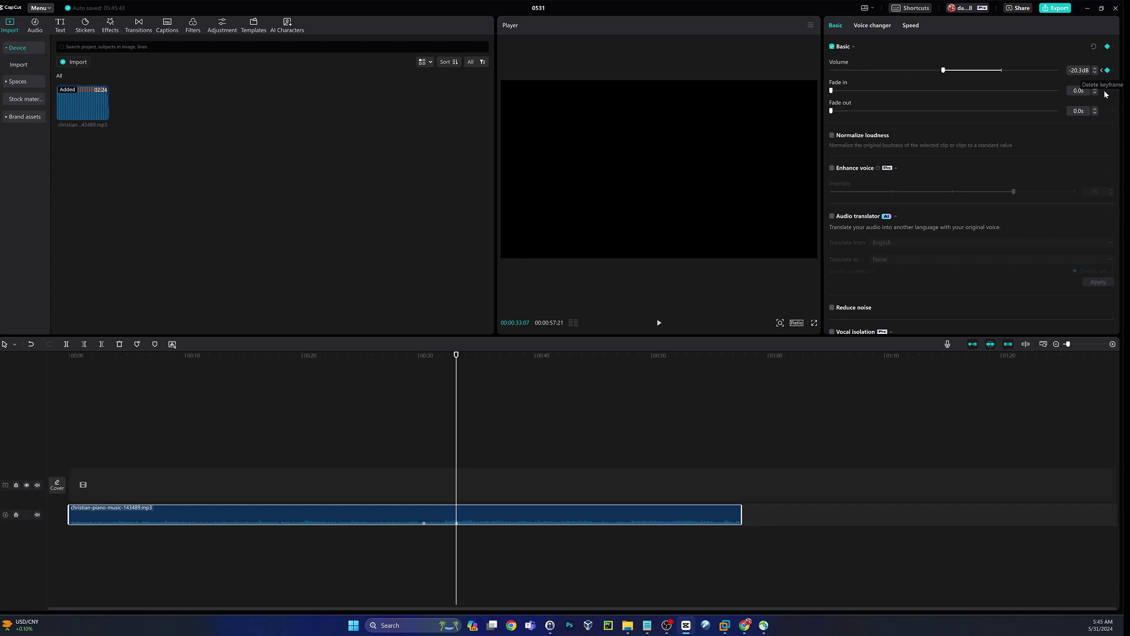
- Add volume keyframes at about 0:55 and just before the clip's 0:57 end
left_click(714, 493)
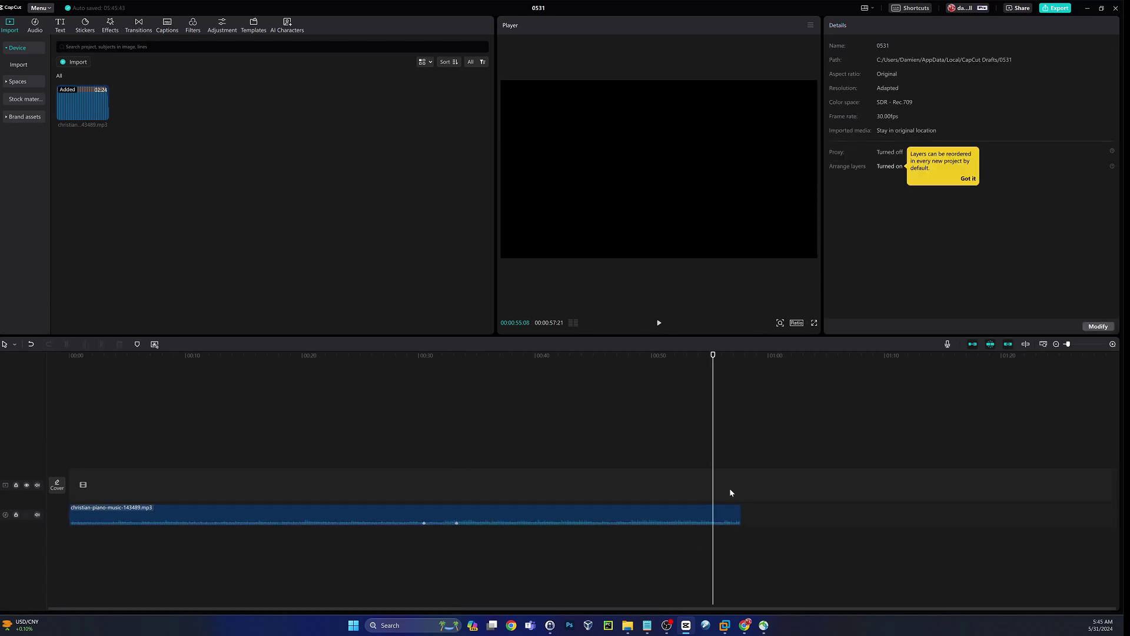
left_click(716, 517)
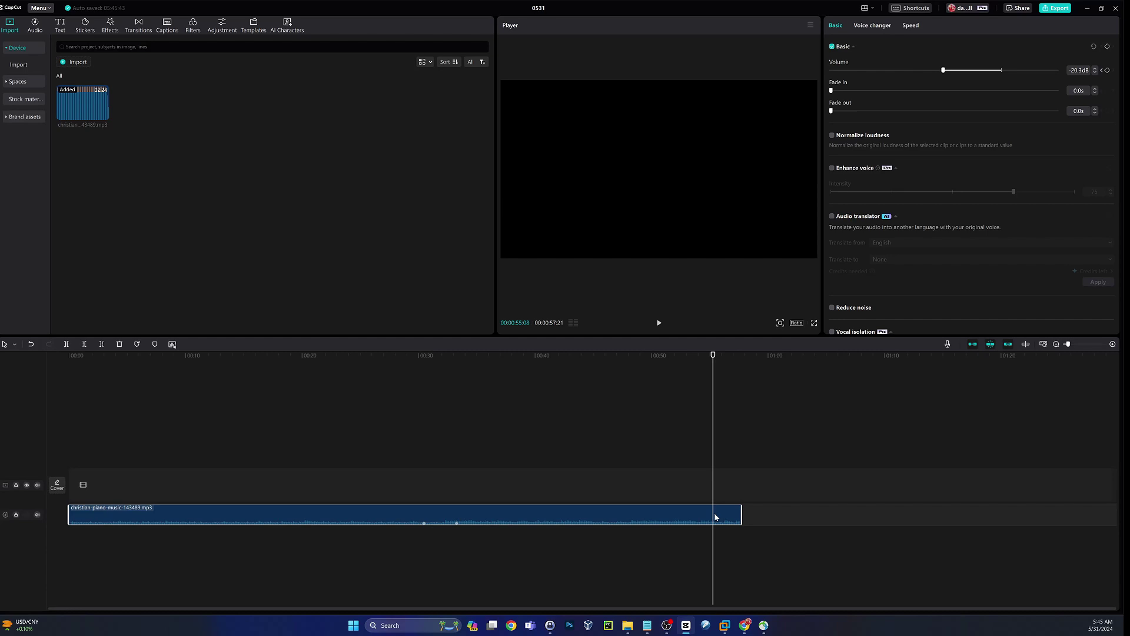
left_click(1109, 71)
scroll(793, 494, "up", 2)
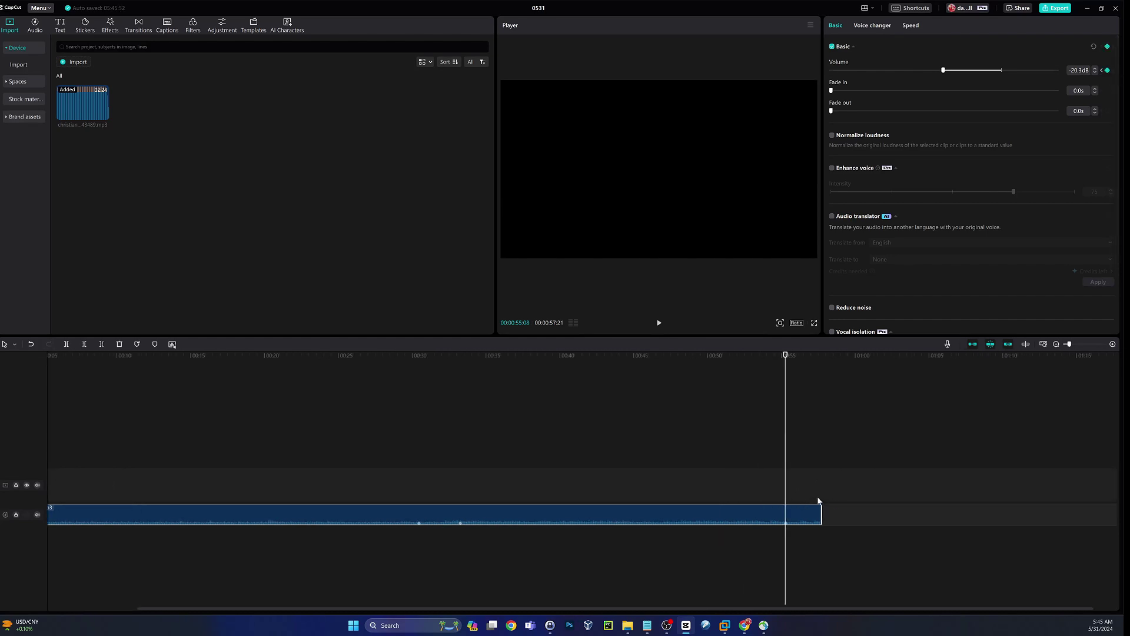
left_click(821, 500)
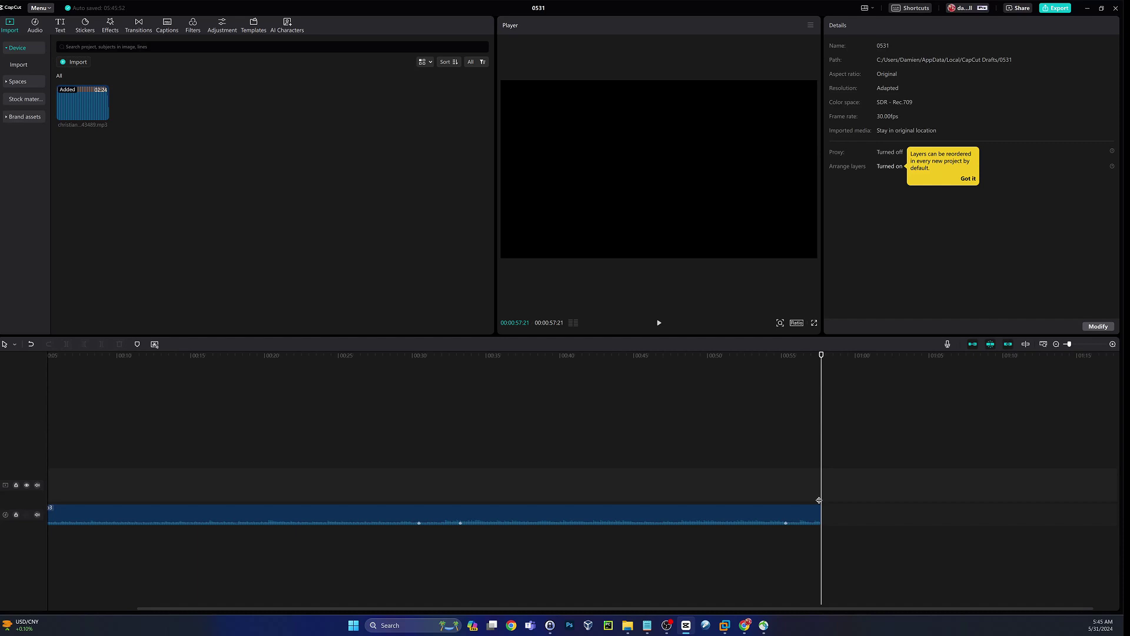
left_click(818, 499)
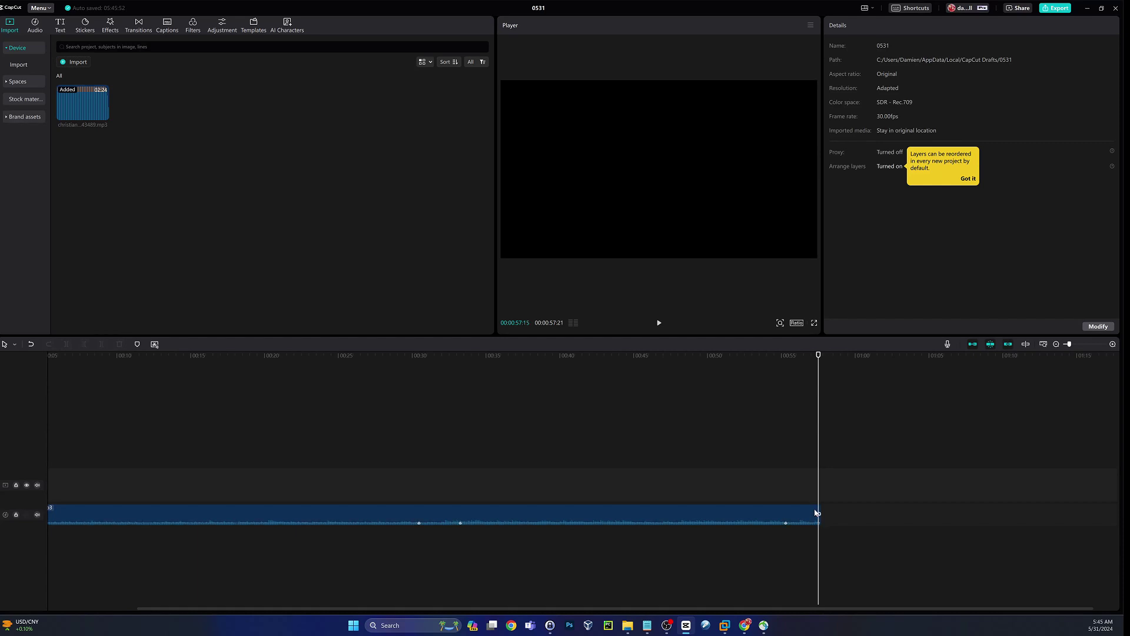
left_click(818, 514)
left_click(1107, 70)
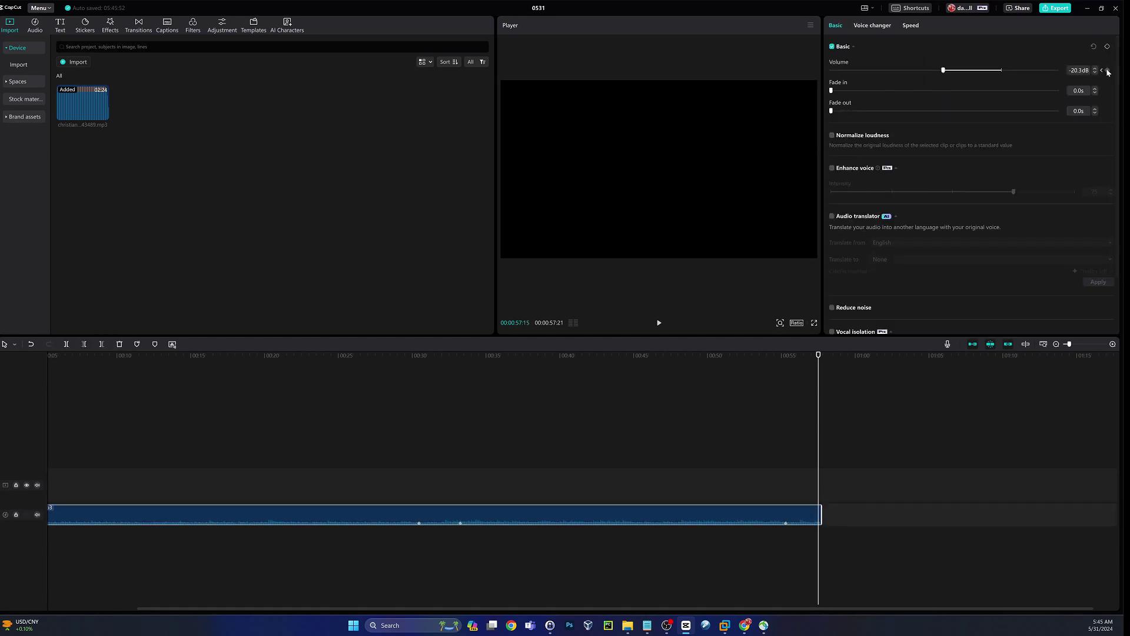
left_click(552, 570)
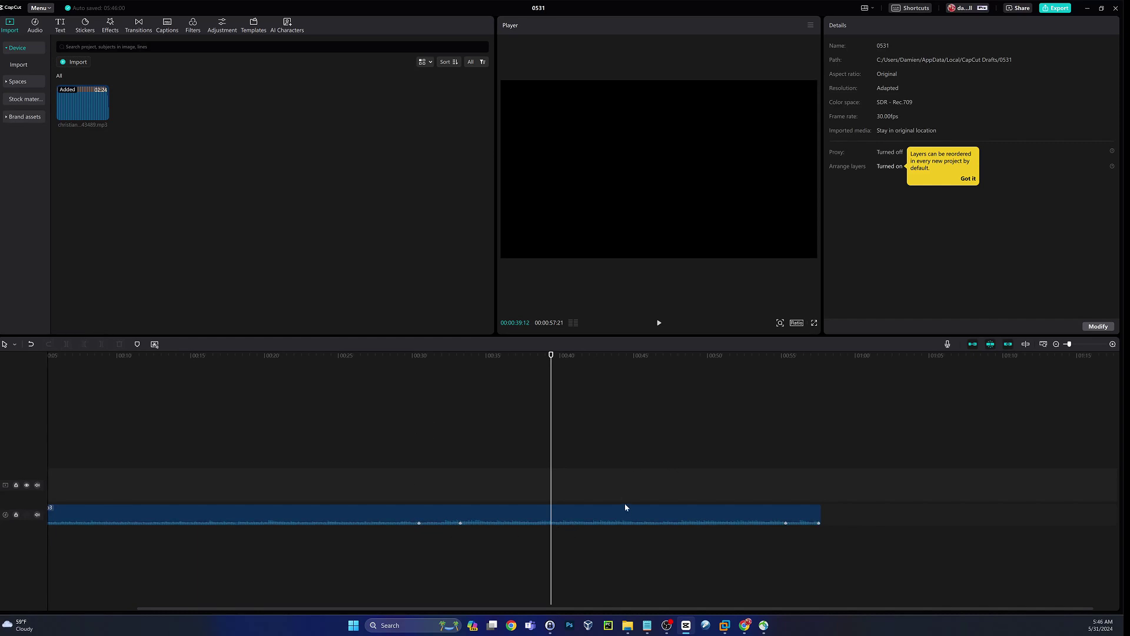
- Raise the section between the 0:33 and 0:55 keyframes to 7.6 dB, then return to about 0:24
left_click(626, 523)
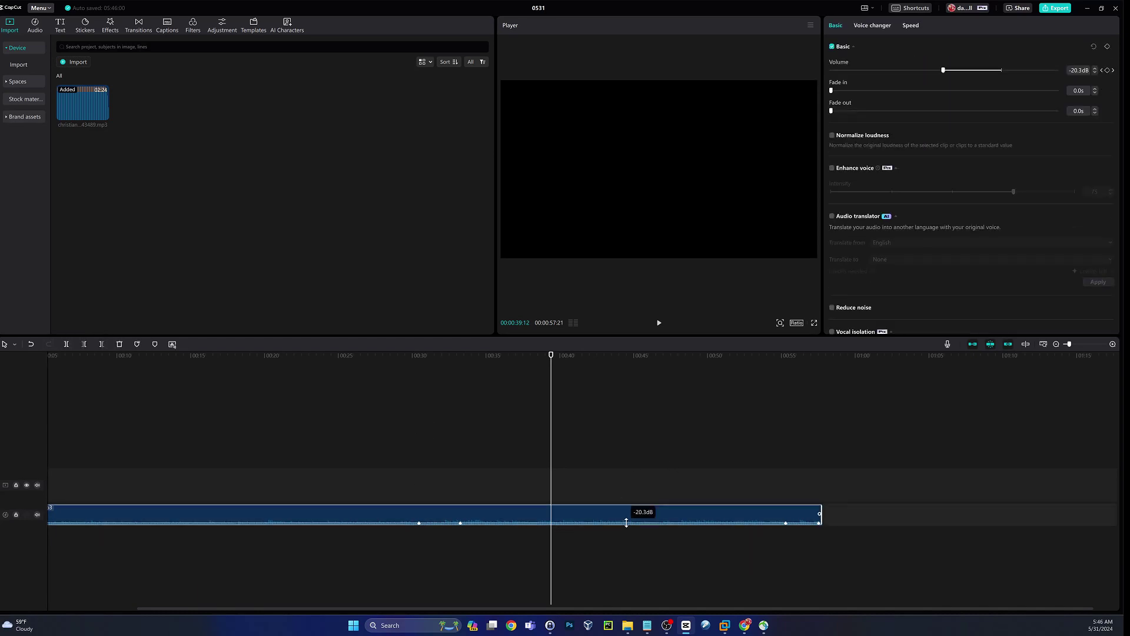
left_click_drag(626, 522, 627, 519)
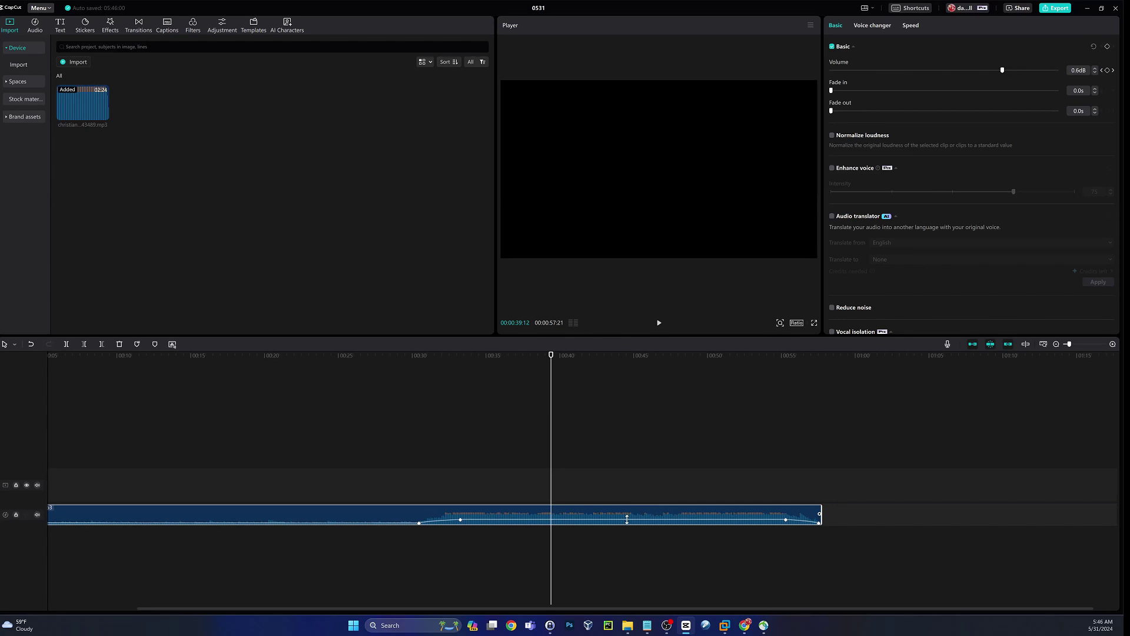
left_click(325, 468)
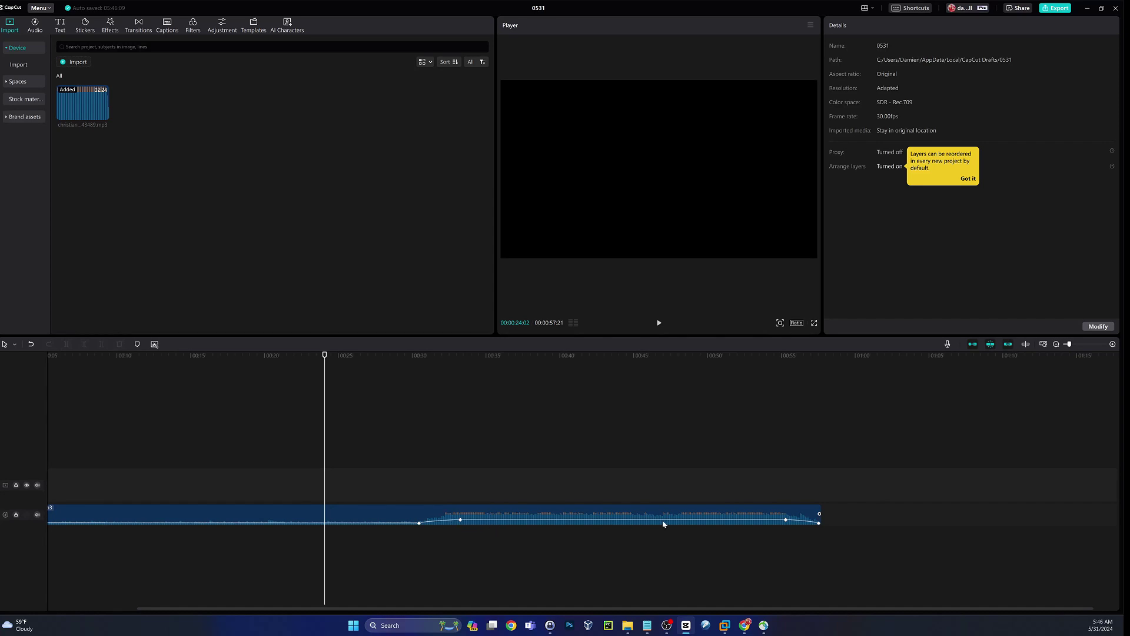
right_click(781, 518)
left_click(764, 507)
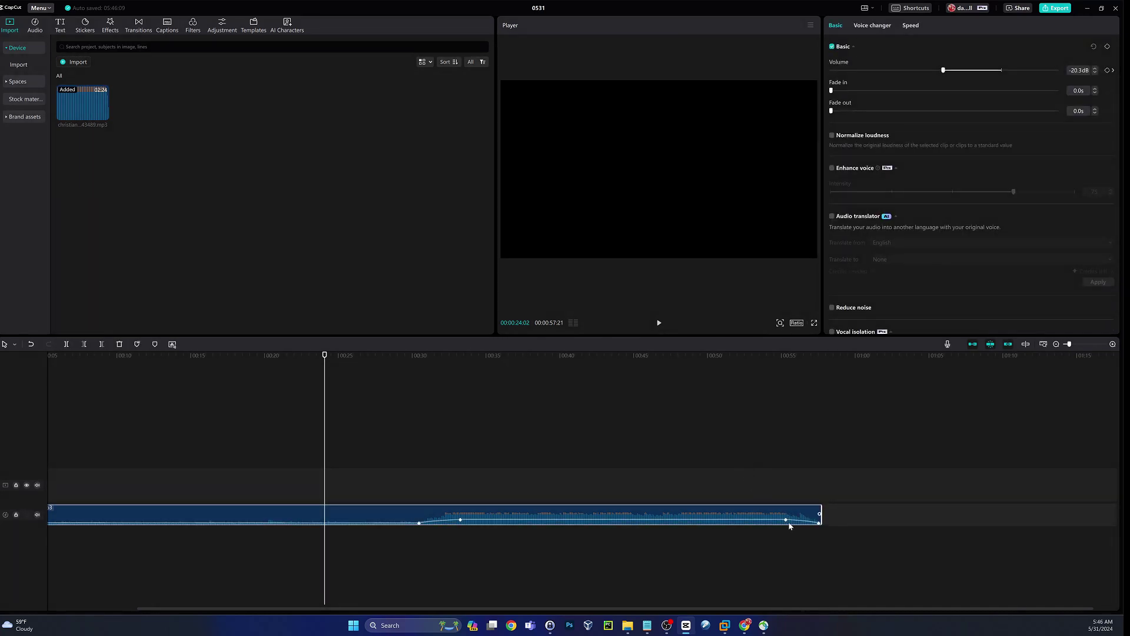
left_click(422, 492)
left_click(410, 496)
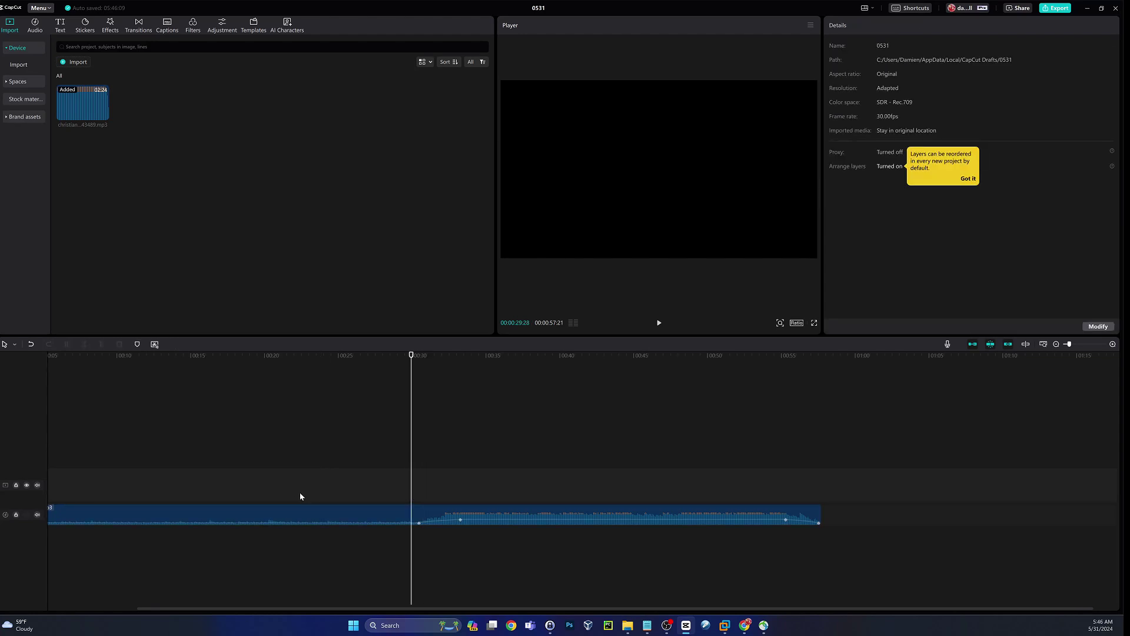
key("space")
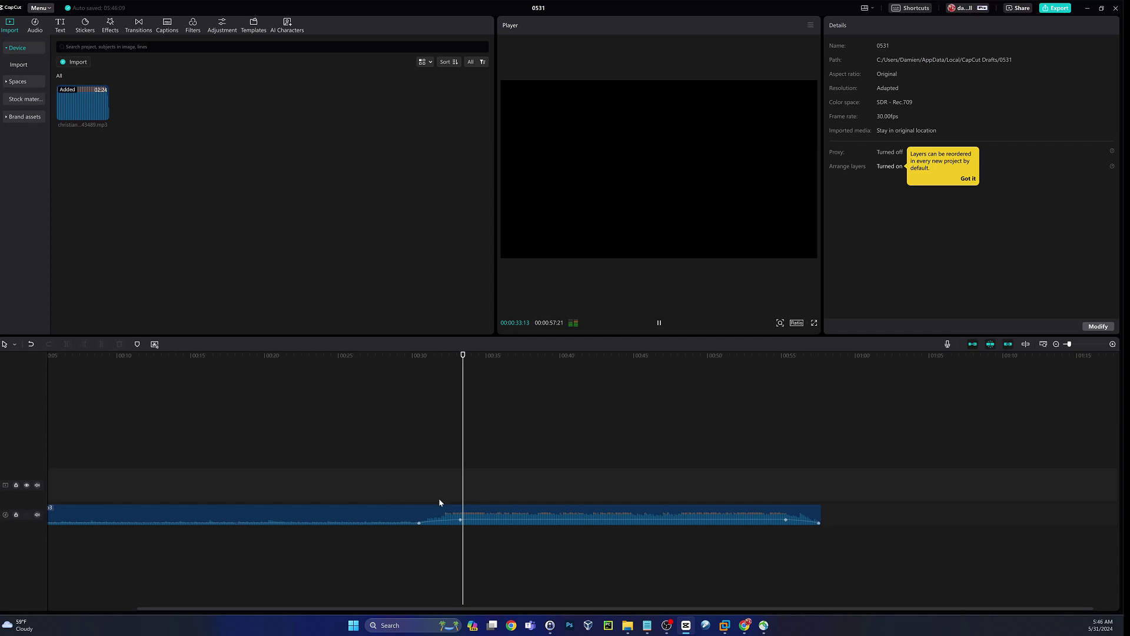
key("space")
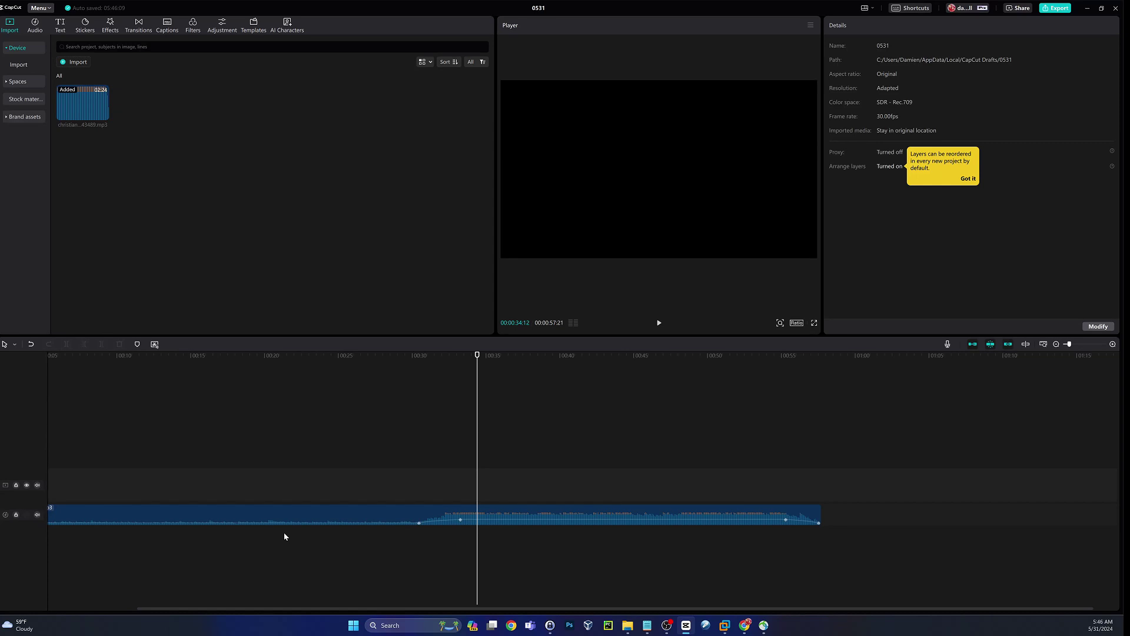
left_click(772, 501)
left_click(779, 498)
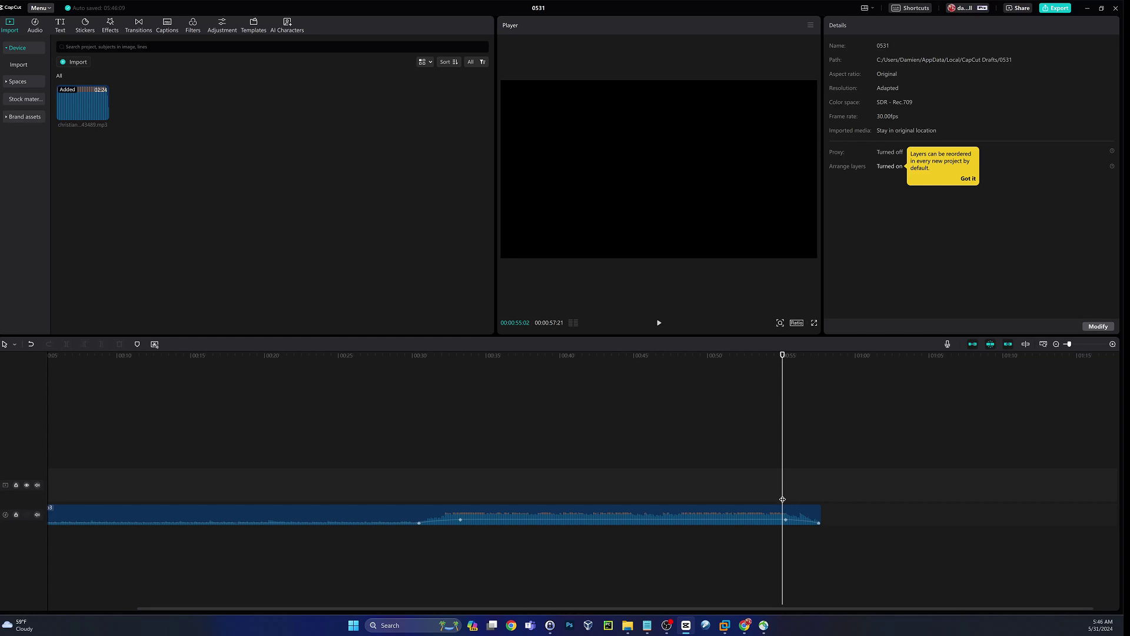
key("space")
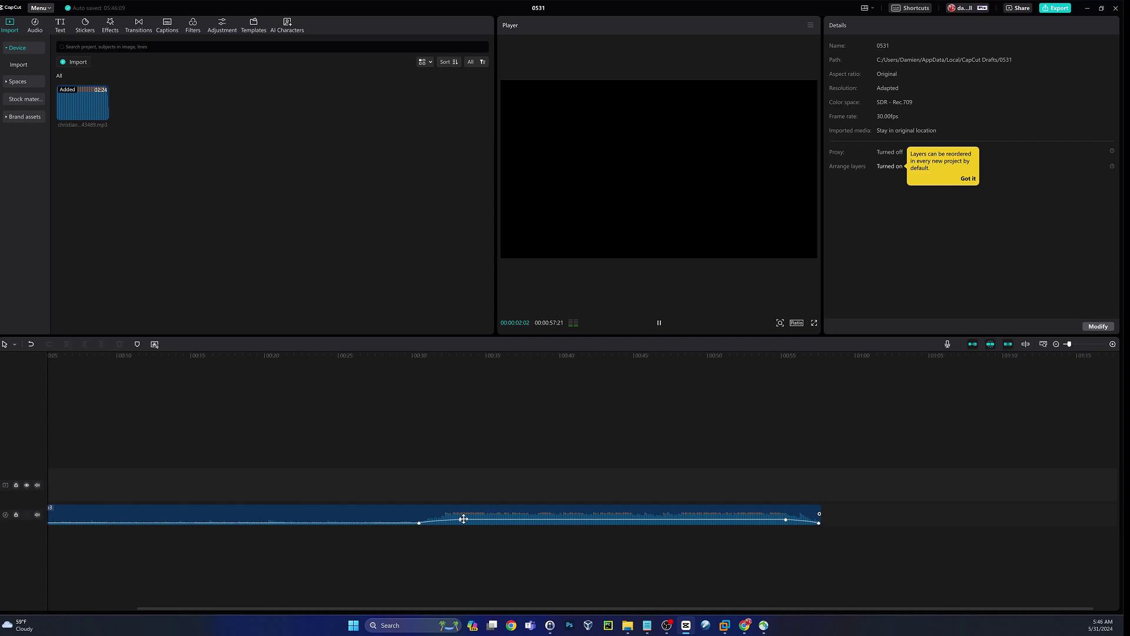
- Shift the rise's peak keyframe later and the fade-out's start keyframe earlier, then stop playback
left_click_drag(462, 517, 503, 518)
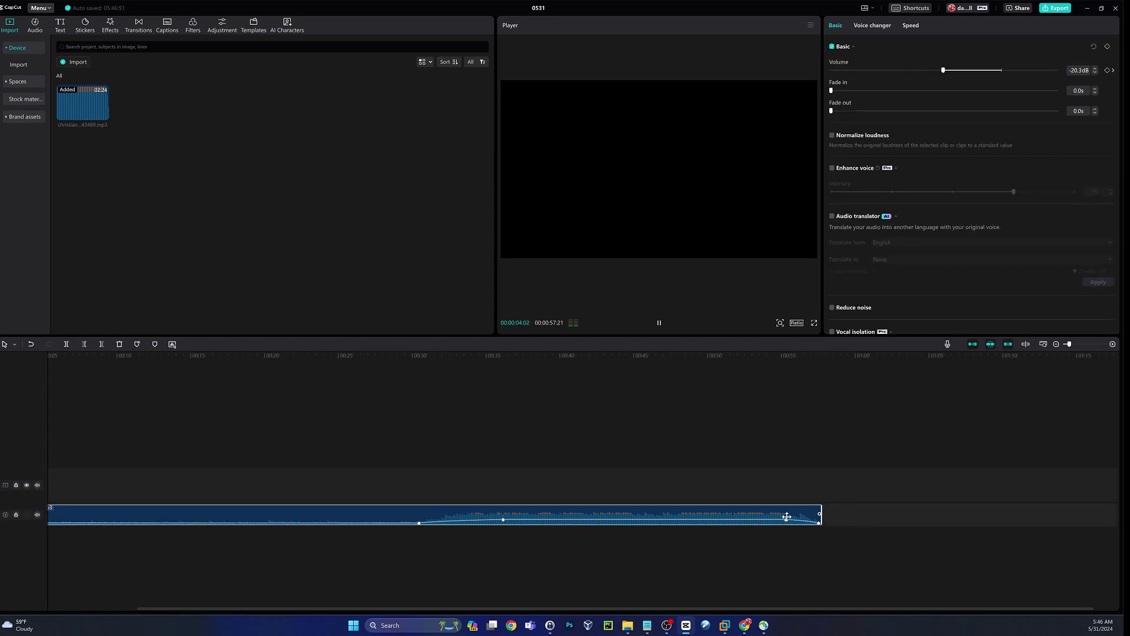
left_click_drag(787, 517, 741, 520)
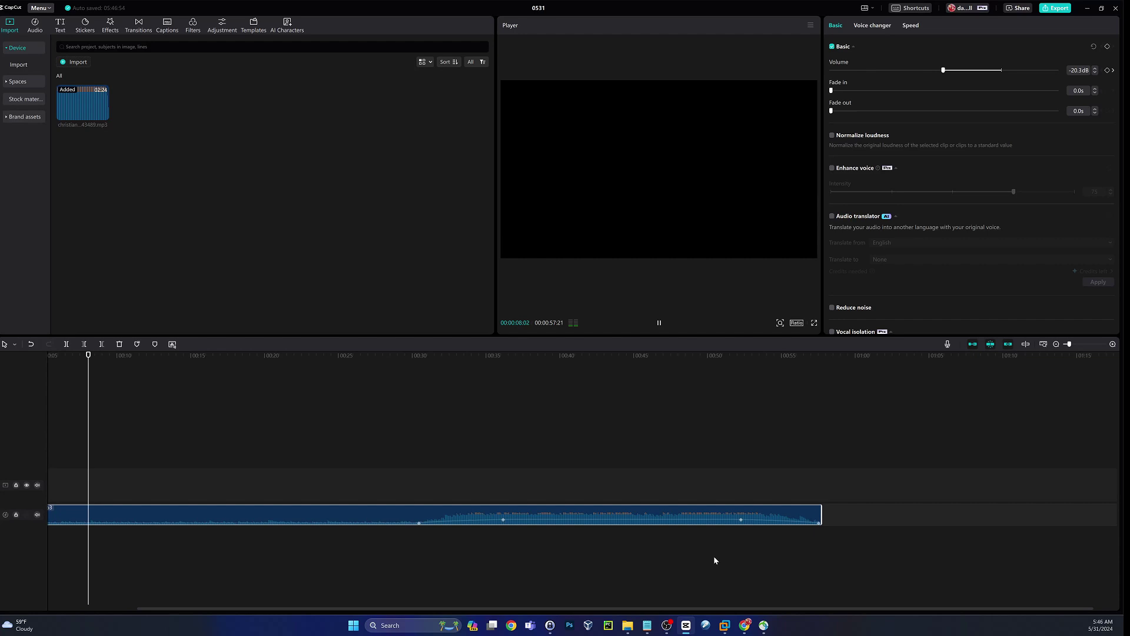
key("space")
right_click(502, 520)
left_click(464, 560)
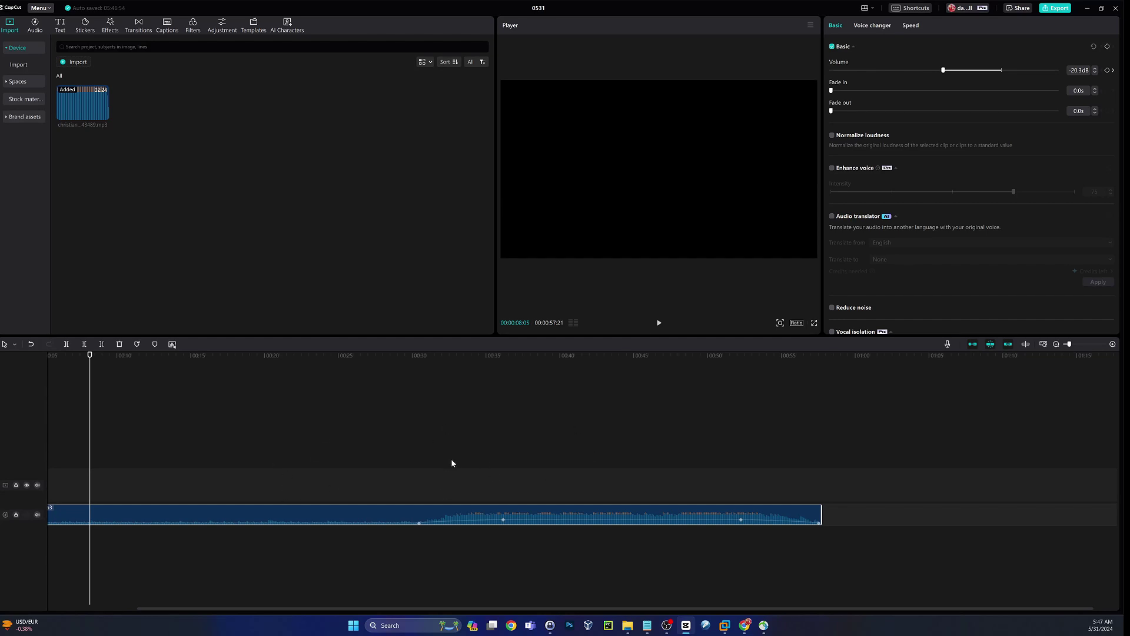
right_click(488, 491)
left_click(387, 476)
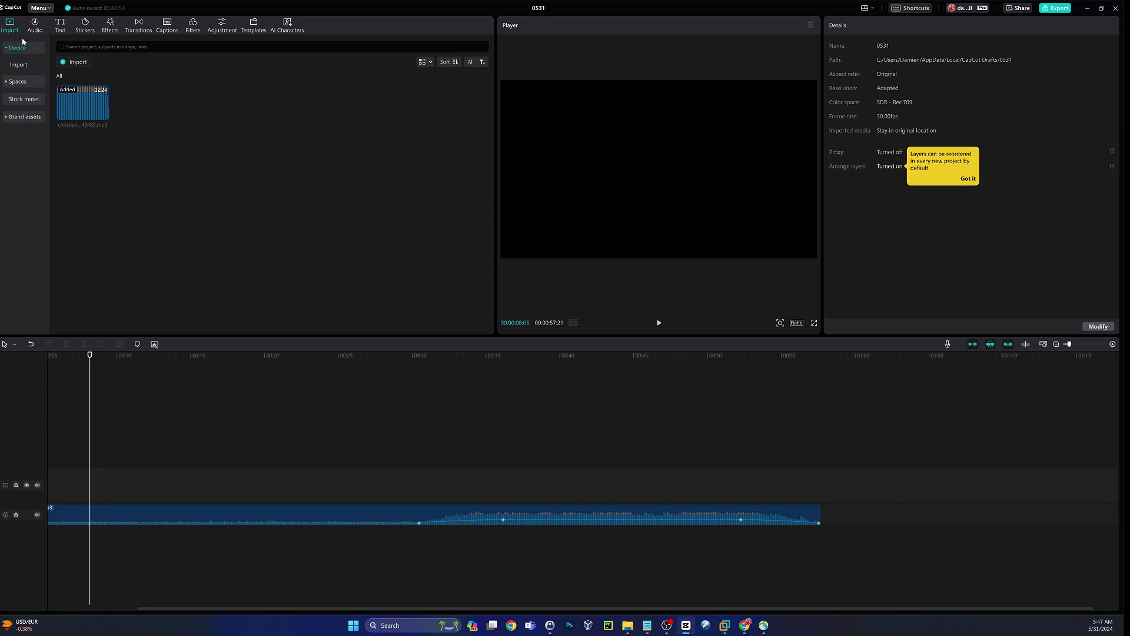
- Go back to the CapCut home page and switch to the Template_VAD-copy (66)-copy project
left_click(50, 8)
left_click(70, 110)
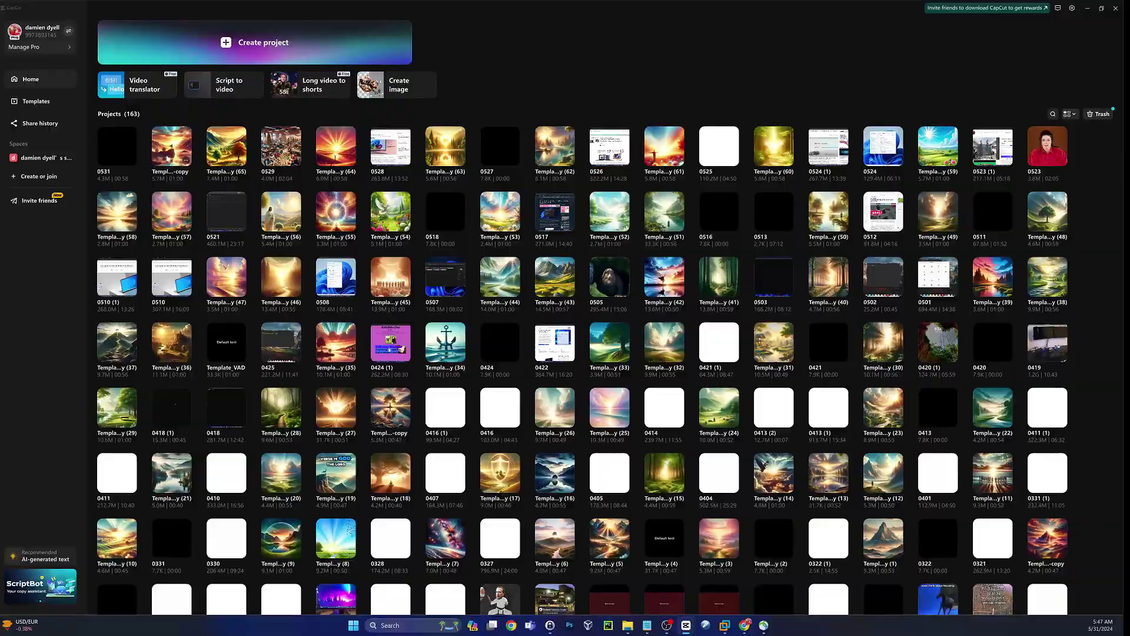
key("alt+Tab")
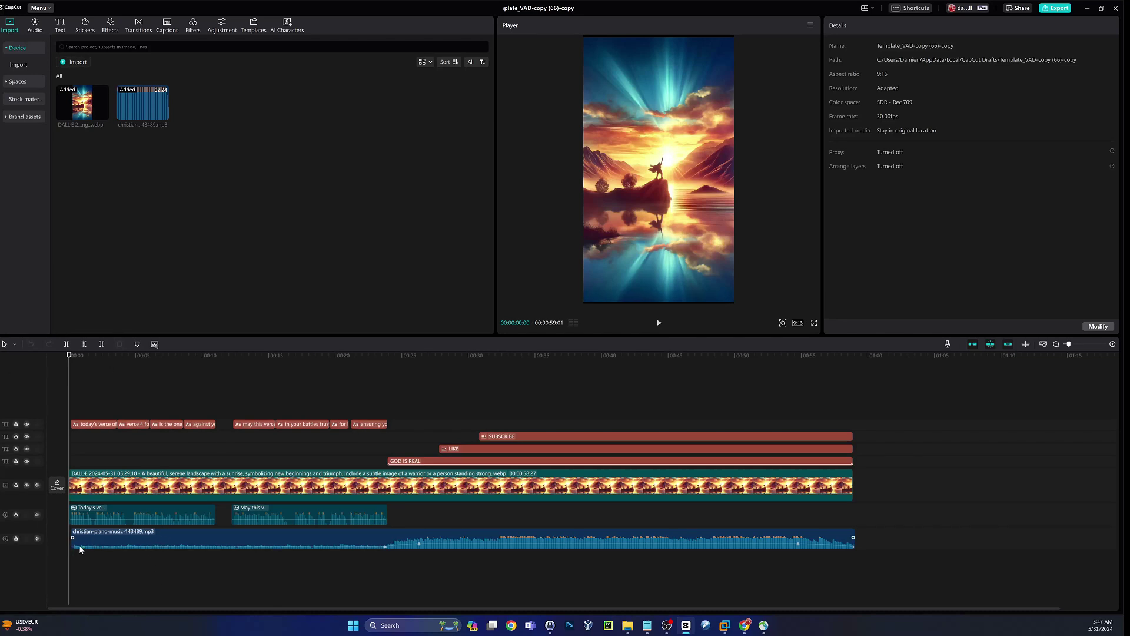
left_click(384, 547)
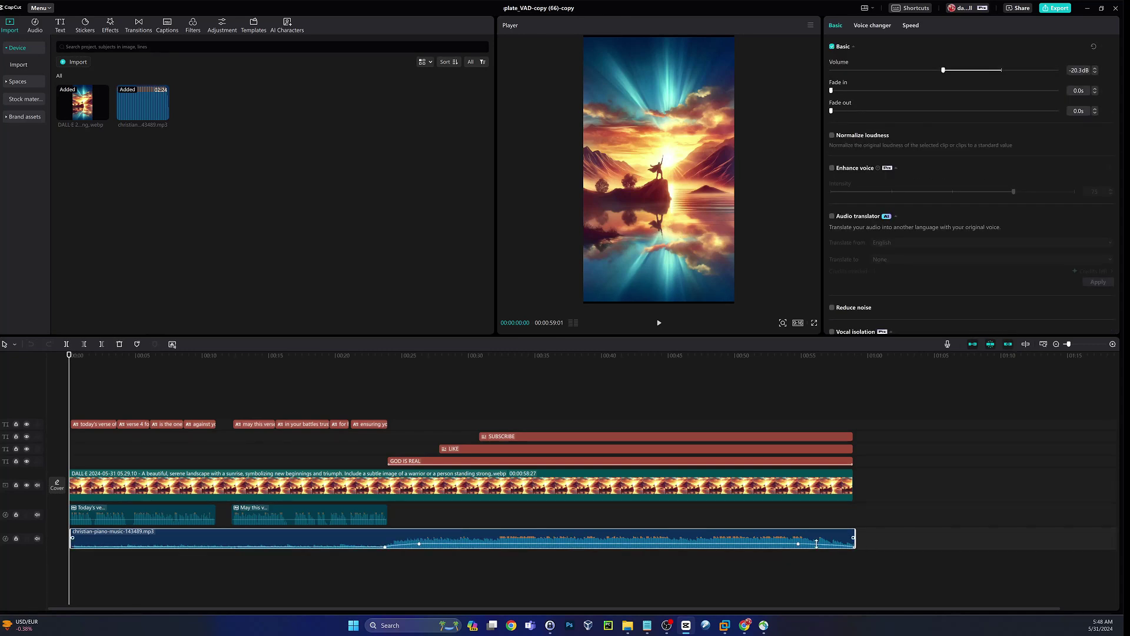
left_click(366, 451)
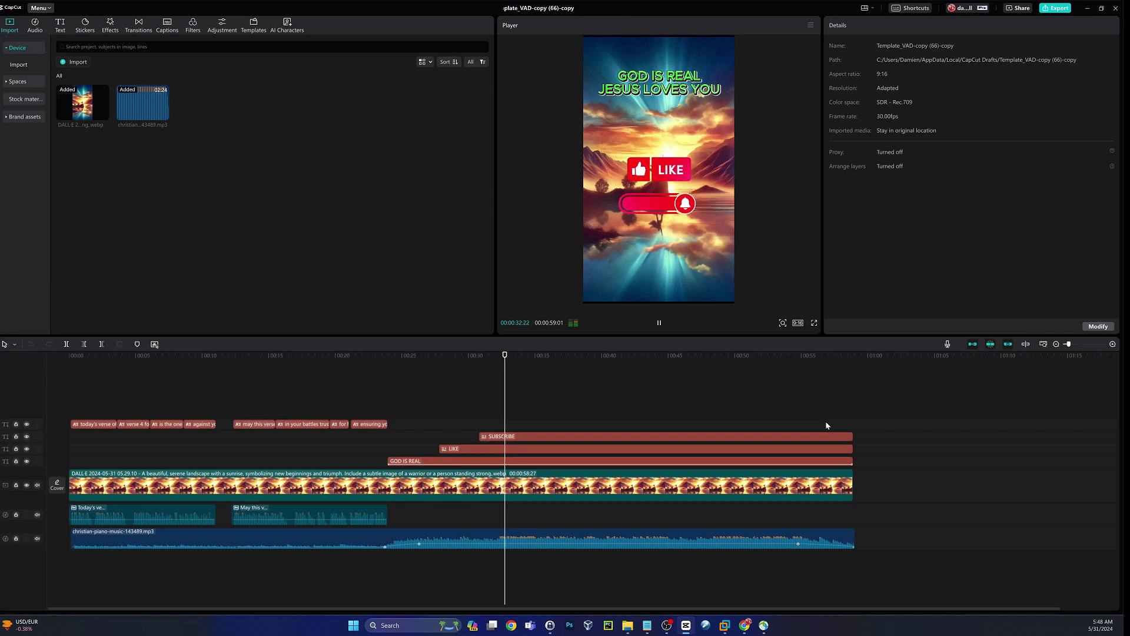
left_click(794, 426)
key("space")
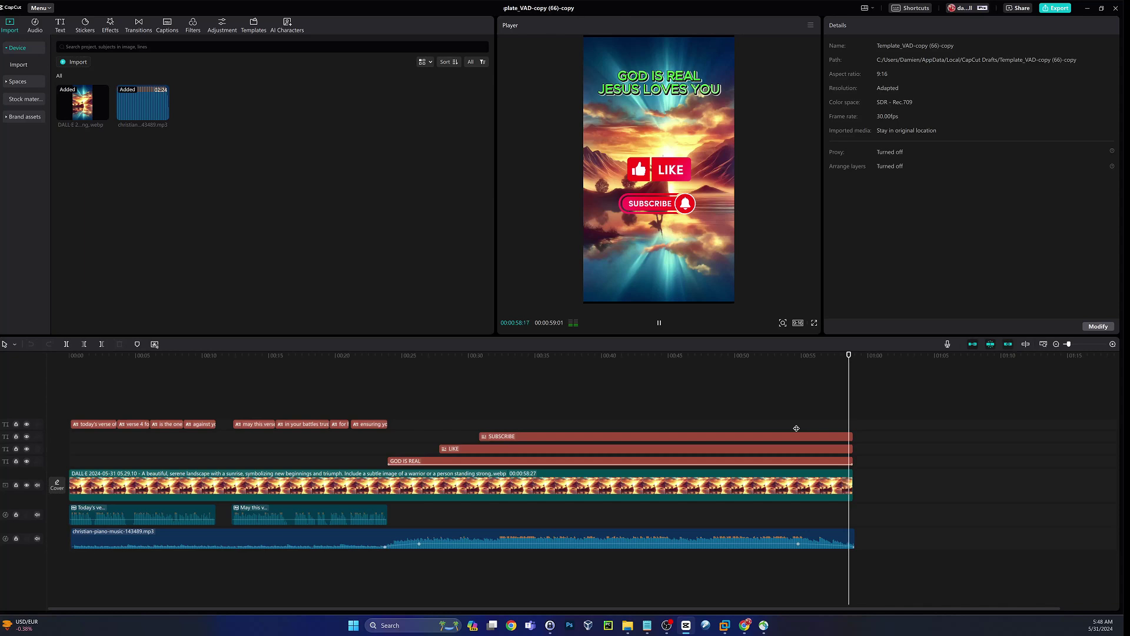
left_click(730, 429)
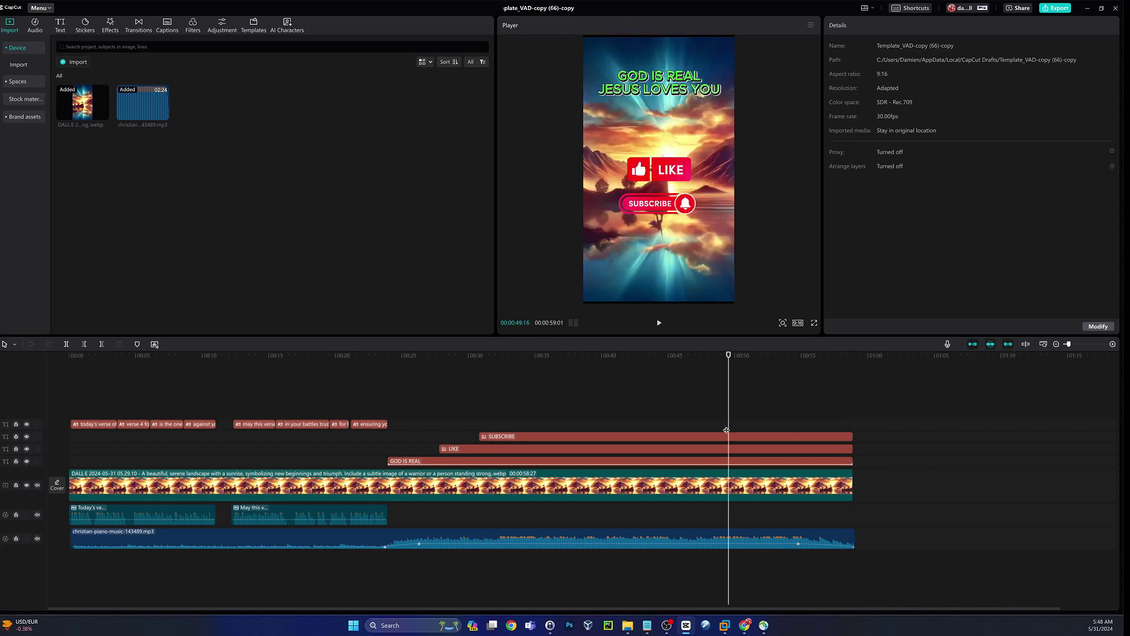